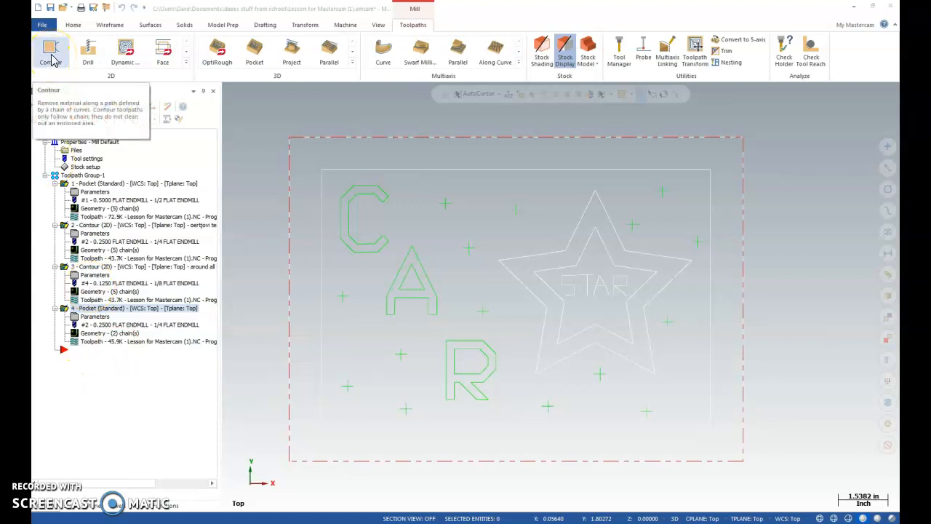
left_click(51, 55)
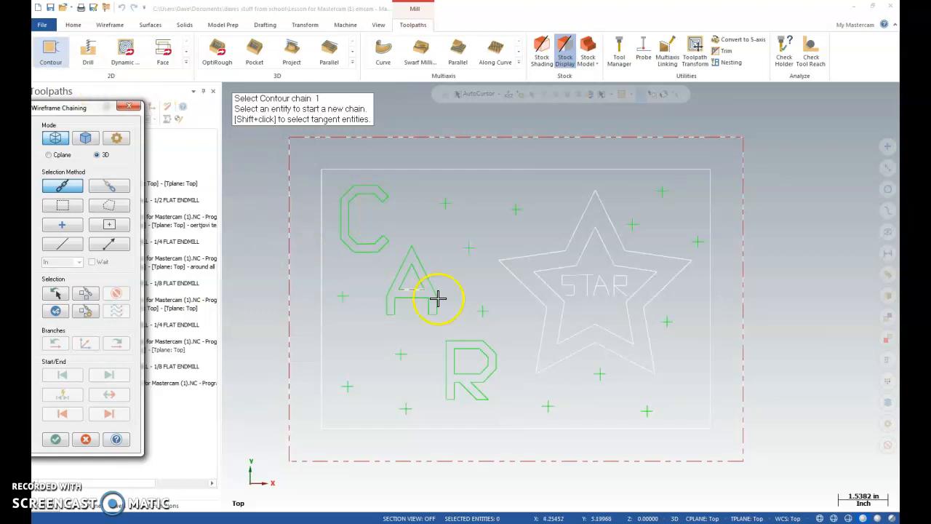
left_click(541, 334)
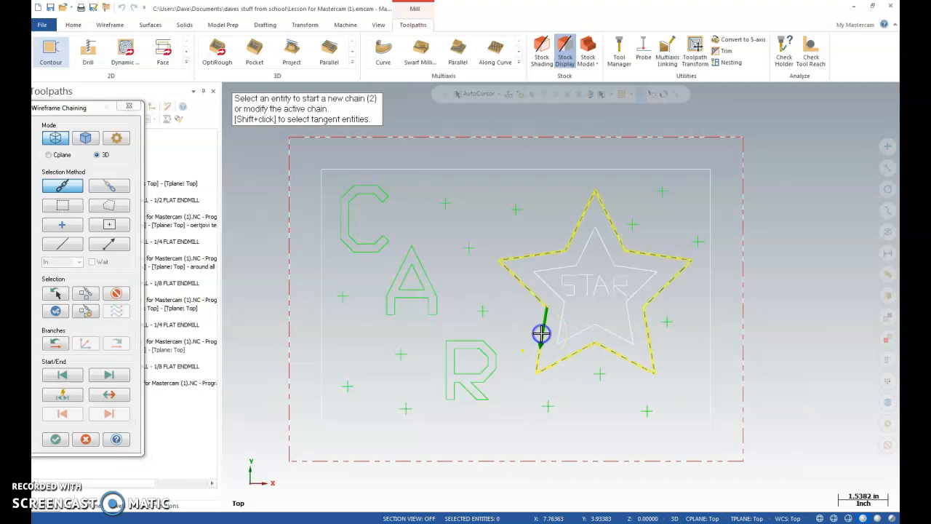
left_click(545, 322)
left_click(532, 339)
left_click(544, 329)
left_click(543, 314)
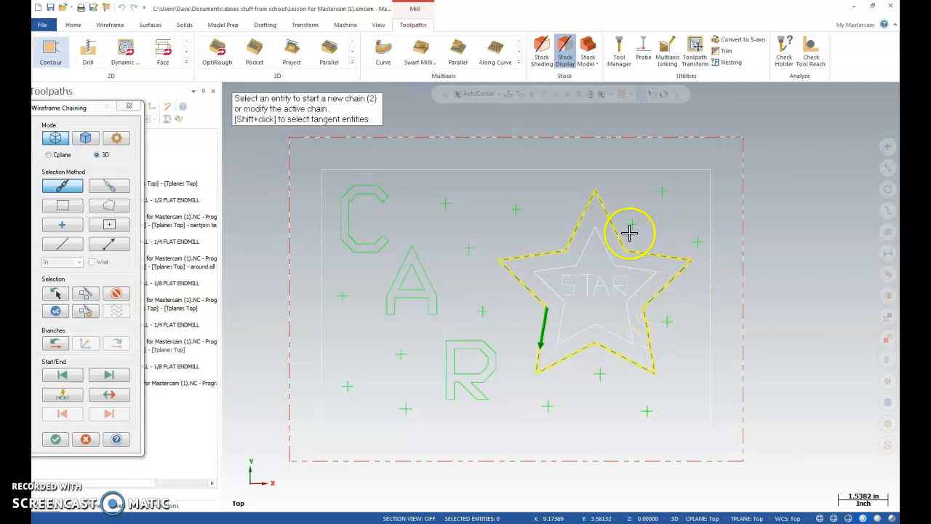
left_click(53, 440)
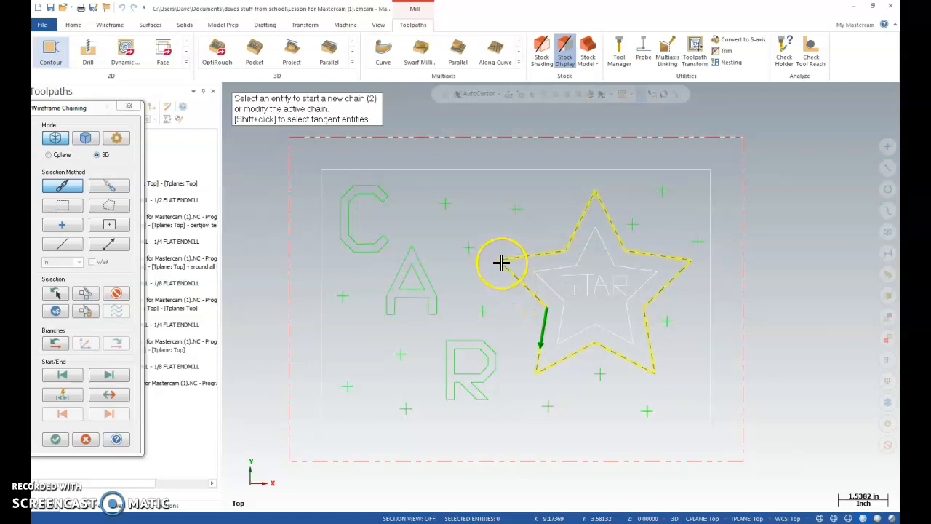
key("Return")
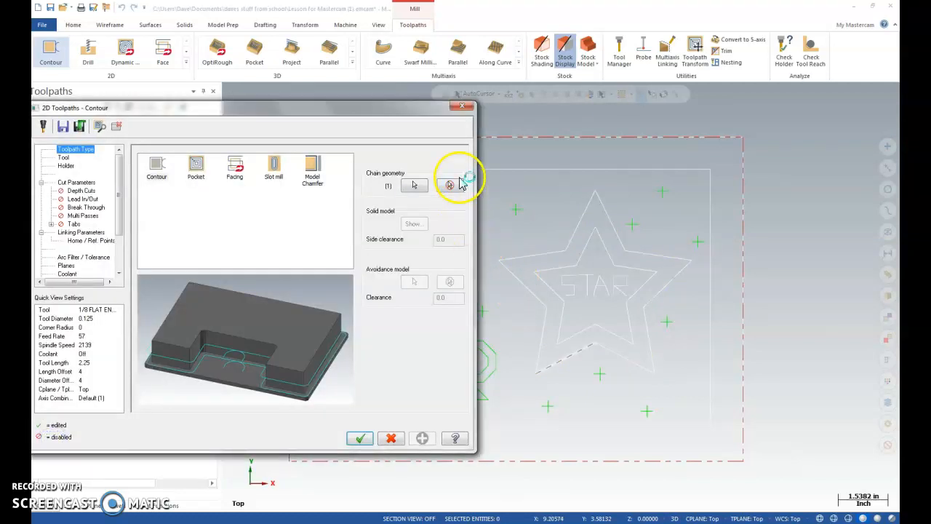
left_click(460, 109)
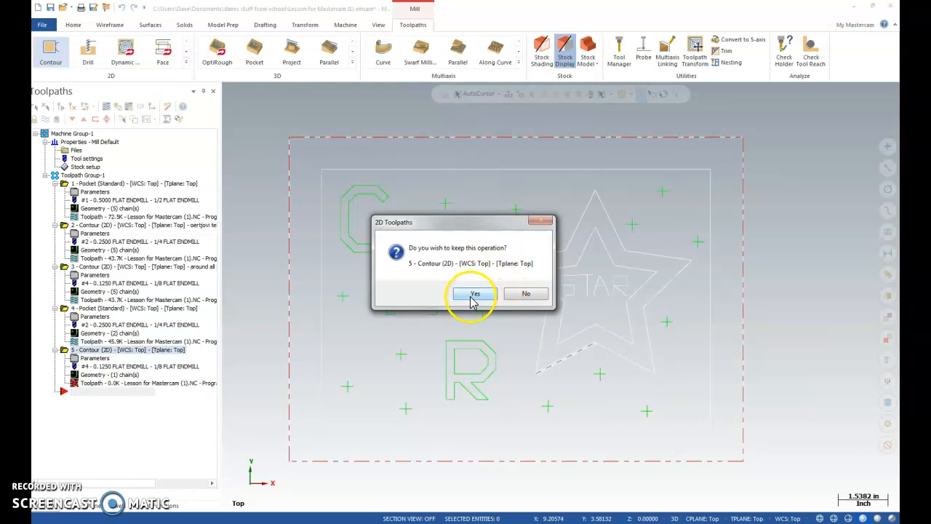
left_click(521, 293)
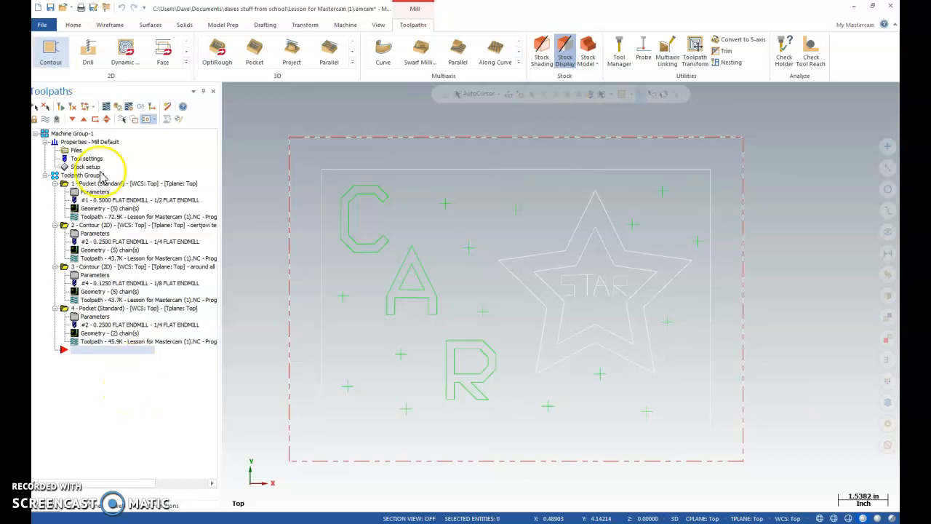
Start a 2D contour toolpath using the outer star outline as its chain.
left_click(48, 53)
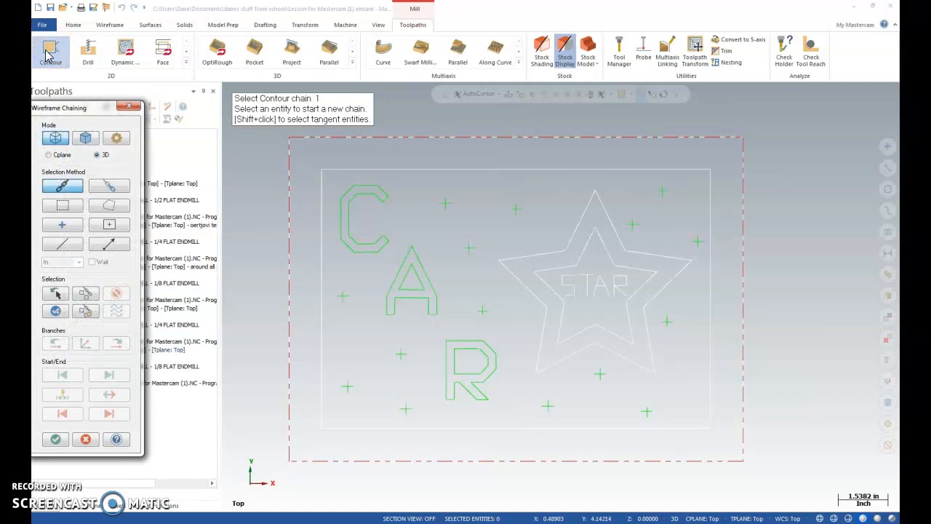
left_click(527, 284)
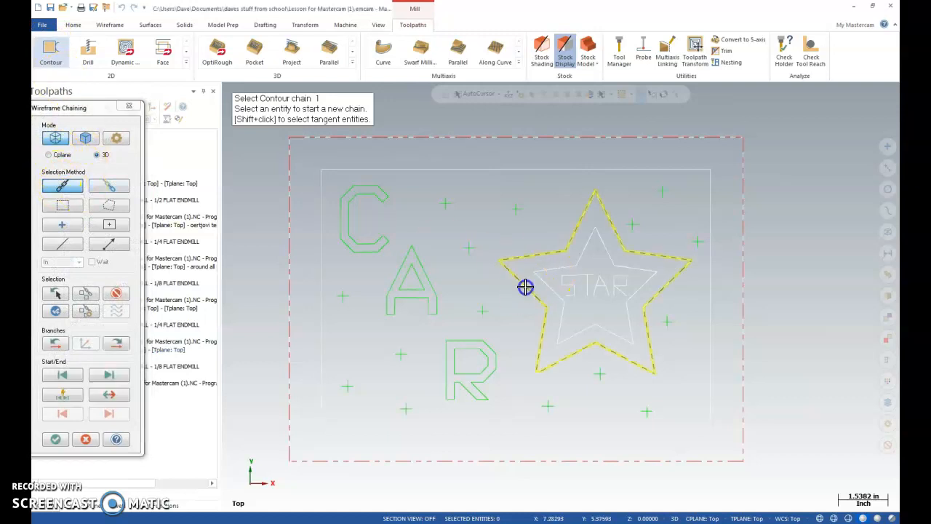
left_click(56, 440)
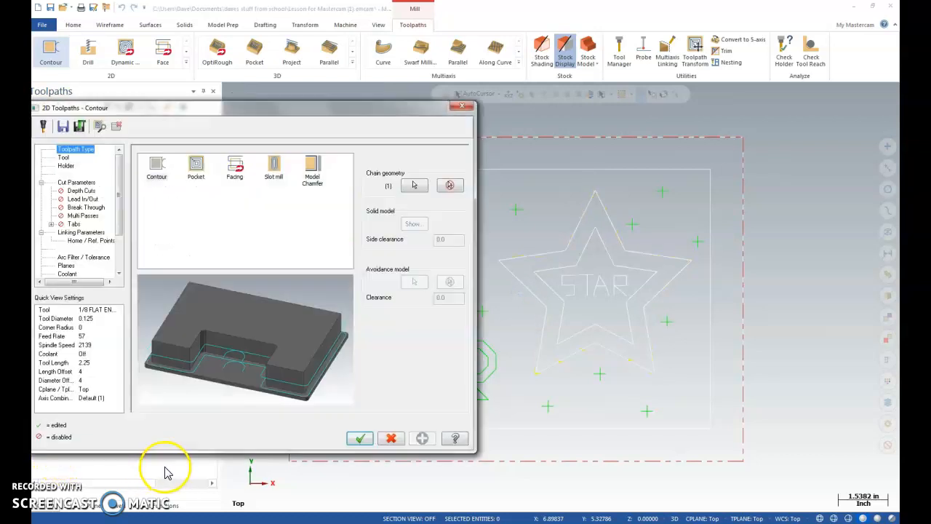
Remove the 1/4 inch 60-degree engraving tool from the contour toolpath's tool list.
left_click(64, 157)
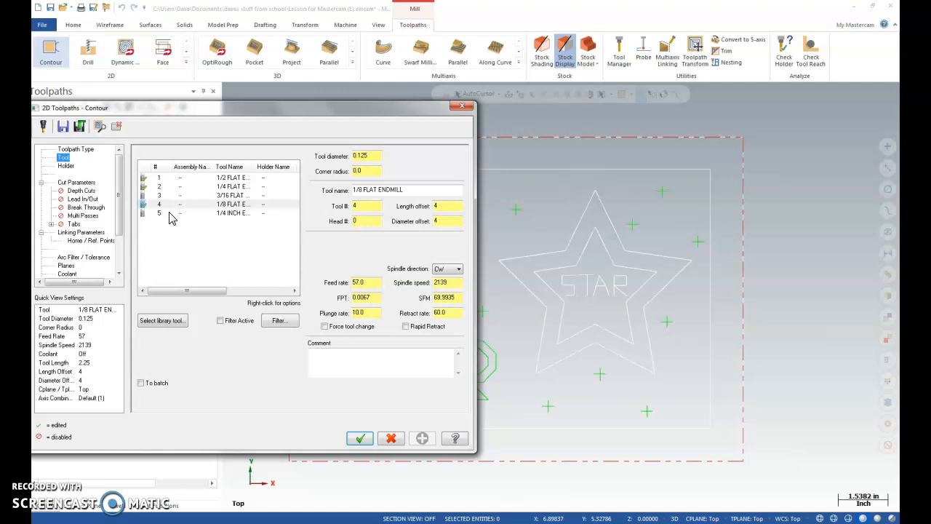
left_click(167, 214)
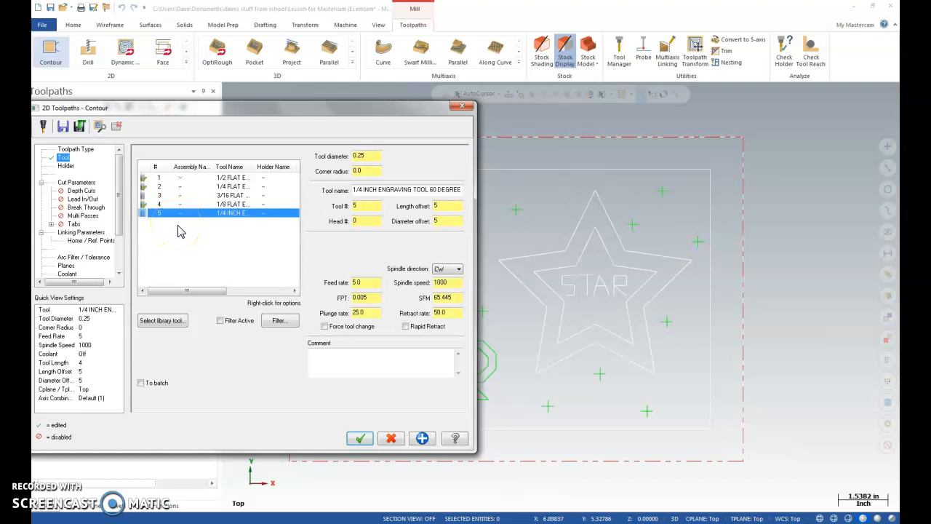
key("Delete")
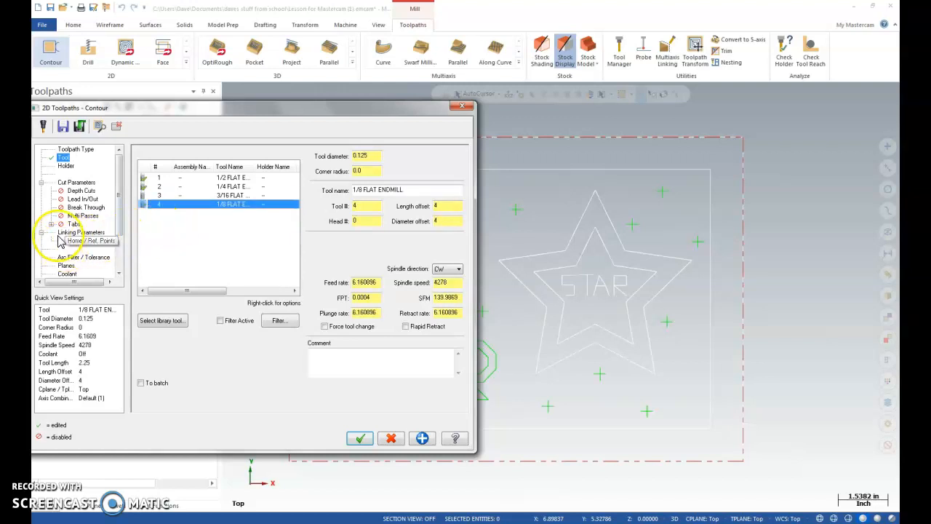
Choose the 1/4 flat endmill for the contour with feed rate 59, plunge rate 10, retract rate 60 and the comment "gffgrtgg".
left_click(160, 186)
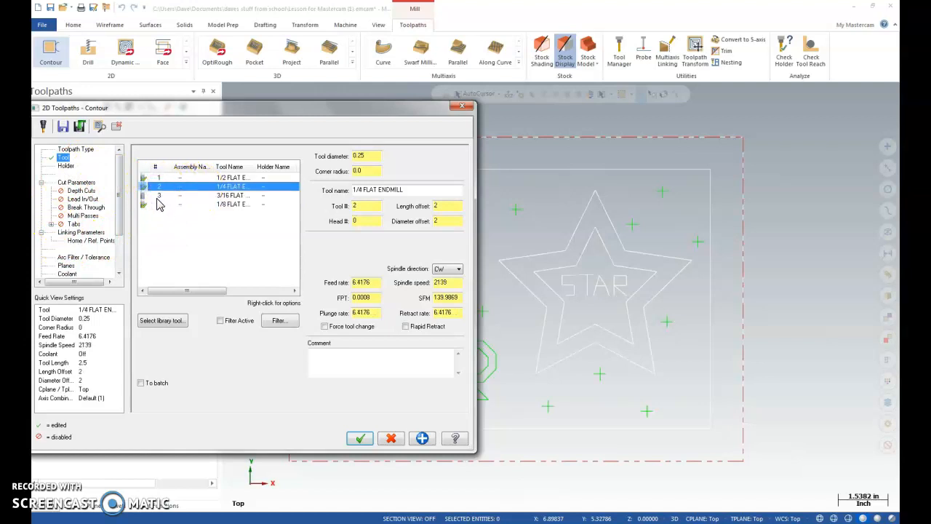
left_click_drag(378, 282, 351, 285)
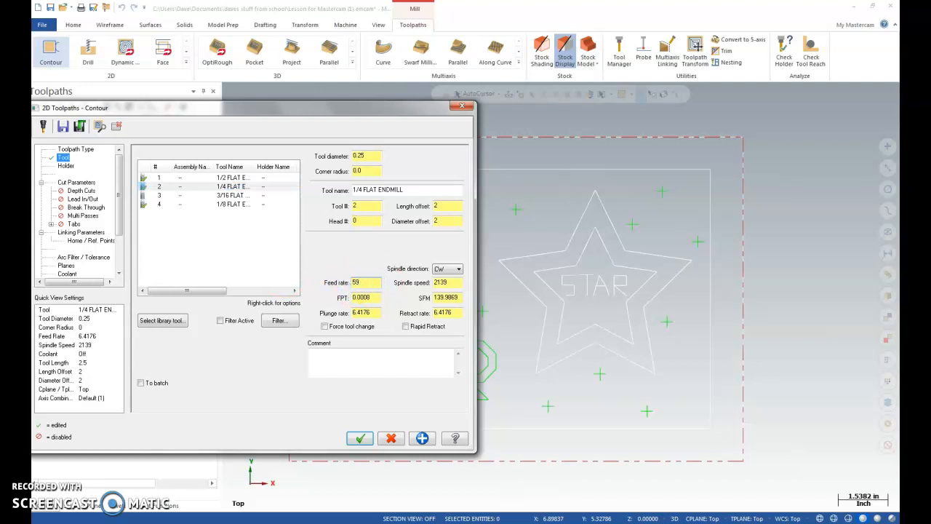
left_click_drag(374, 312, 339, 312)
type("10")
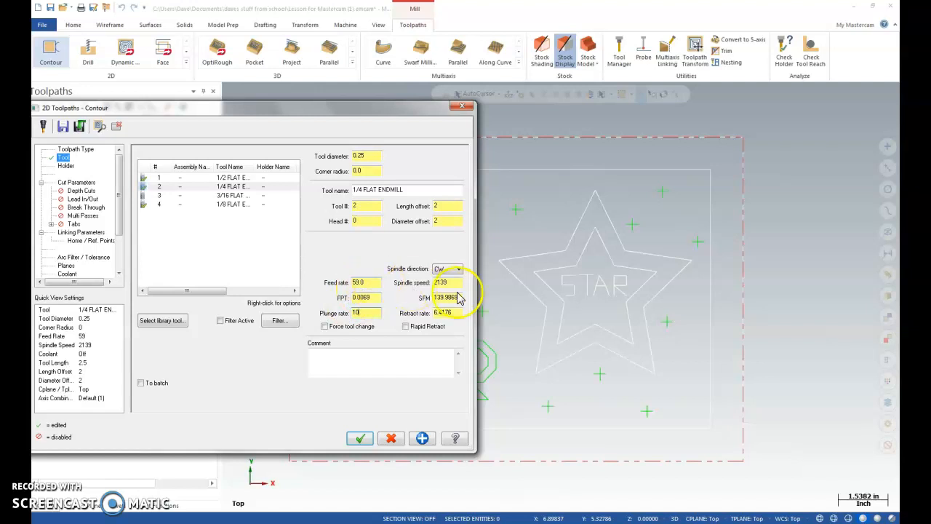
left_click_drag(459, 313, 421, 312)
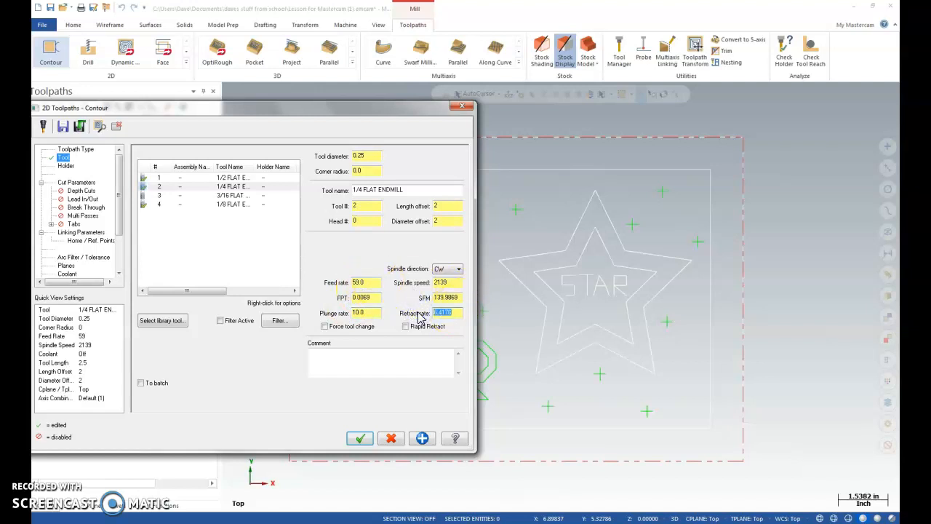
left_click(371, 374)
left_click(330, 357)
type("gfgfgg")
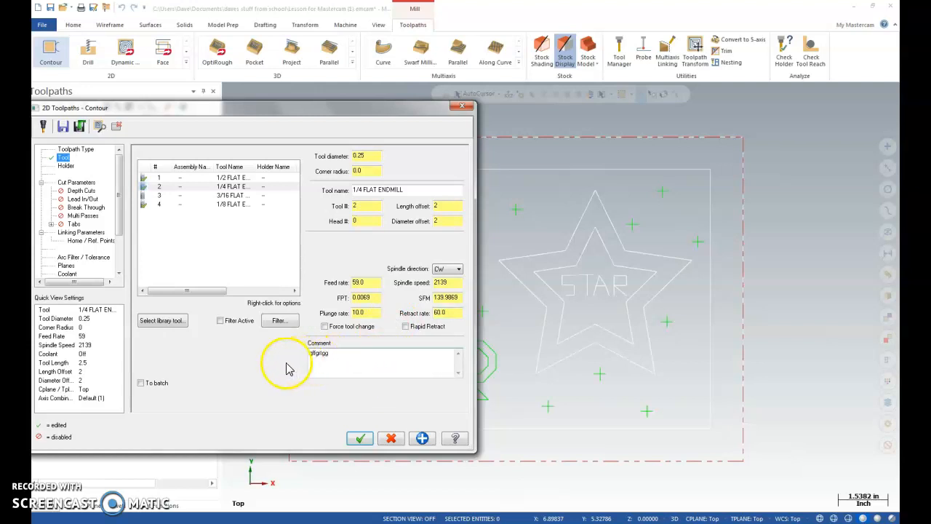
Set the compensation type to Off in the star contour's cut parameters.
left_click(64, 186)
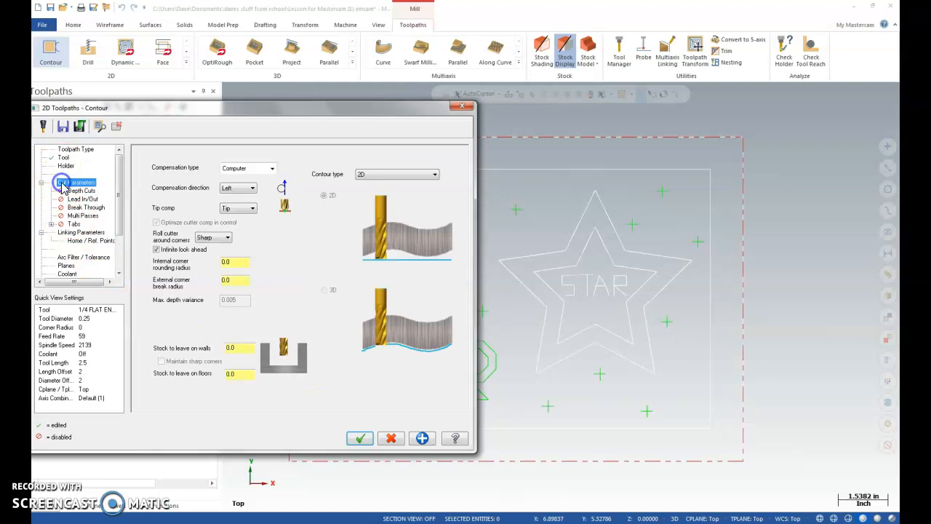
left_click(273, 172)
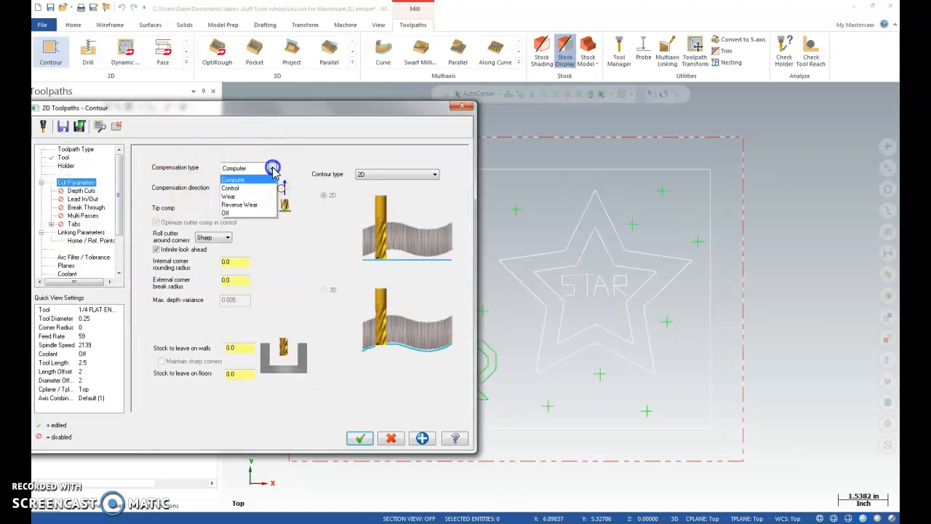
left_click(233, 215)
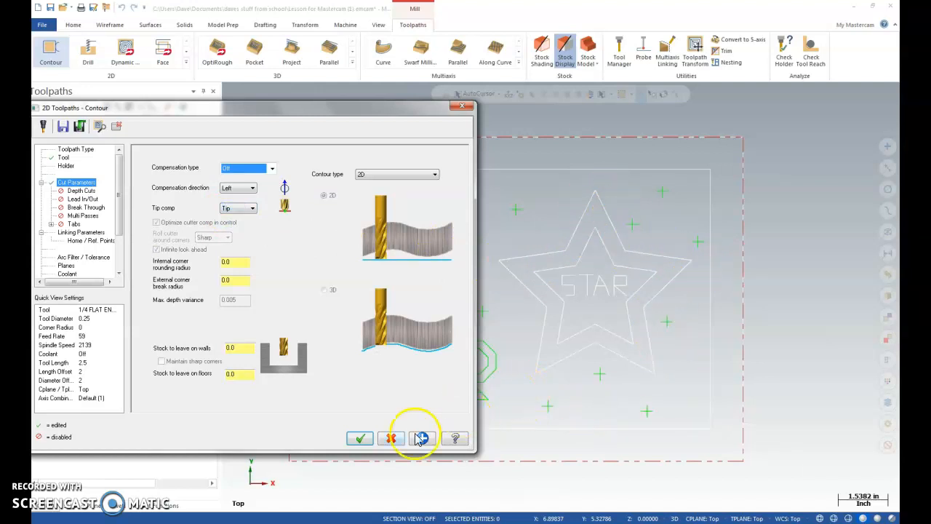
Set the star contour's incremental depth to -0.125 in the linking parameters and create the toolpath.
left_click(72, 232)
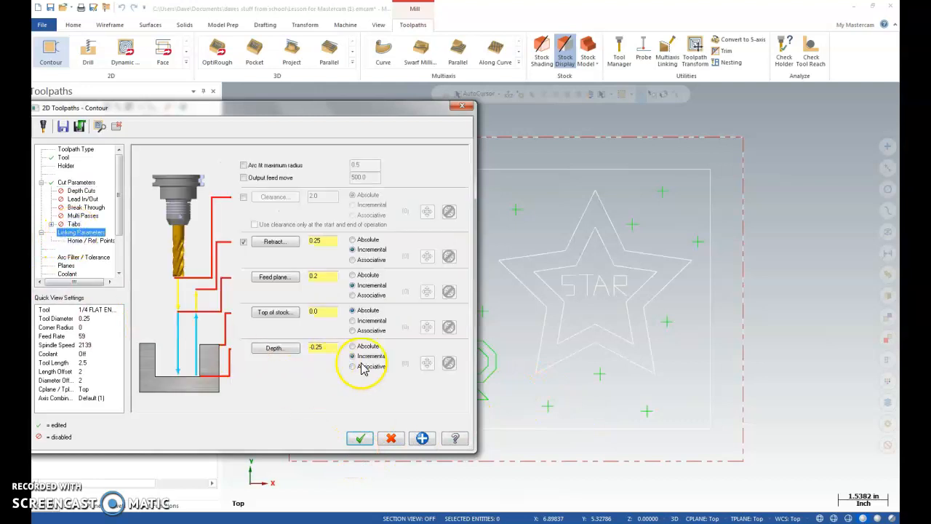
left_click(317, 349)
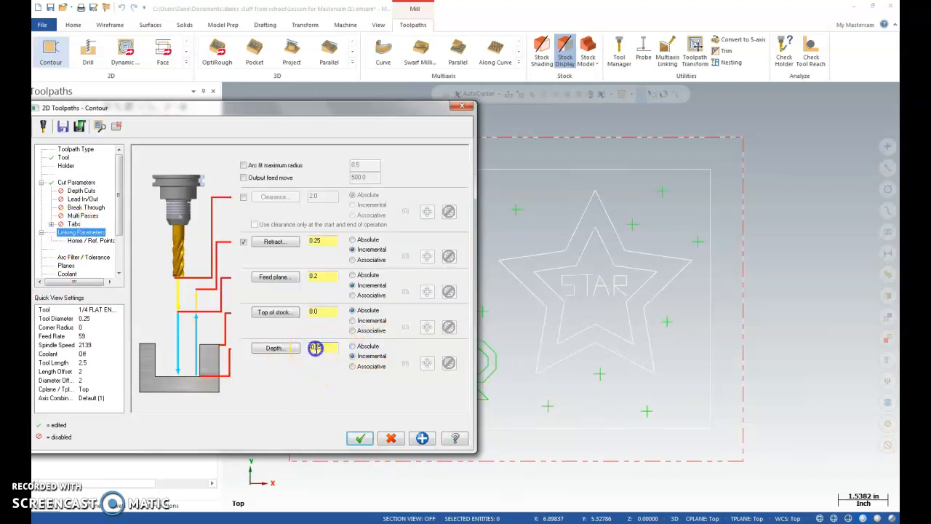
type("1")
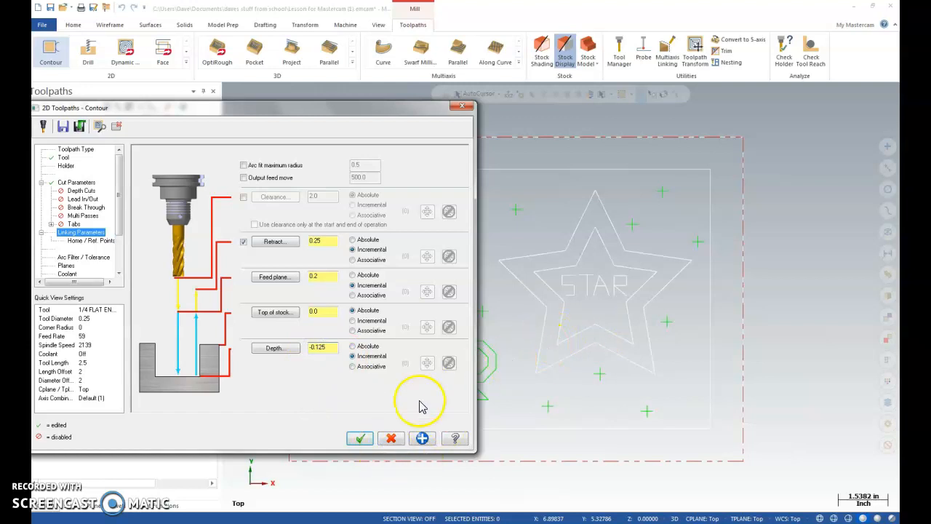
left_click(359, 439)
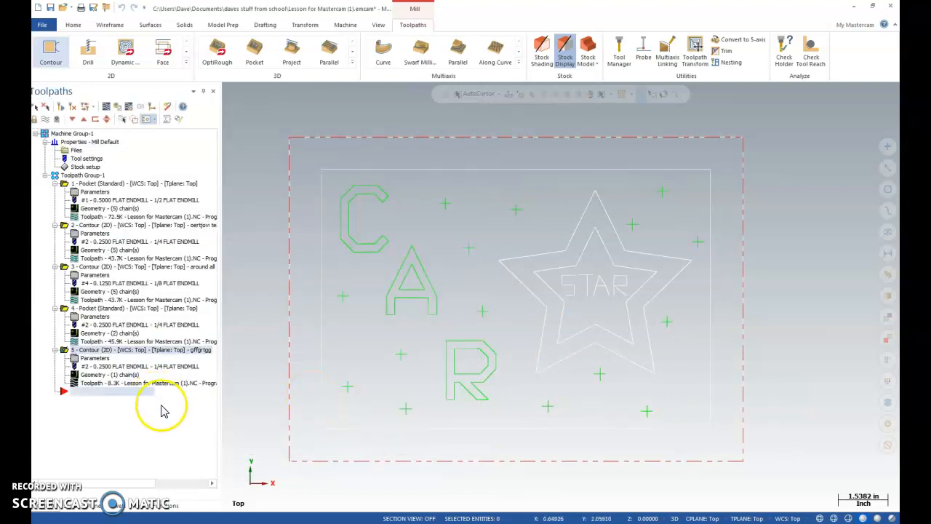
Edit pocket operation 4 to use feed rate 59, plunge rate 10, retract rate 60 and the comment "gertgegrg".
left_click(99, 319)
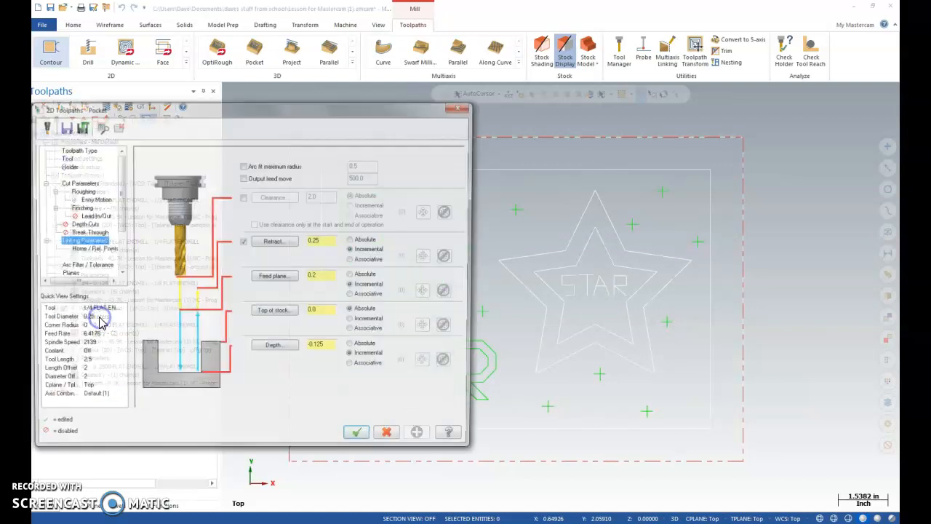
left_click(64, 158)
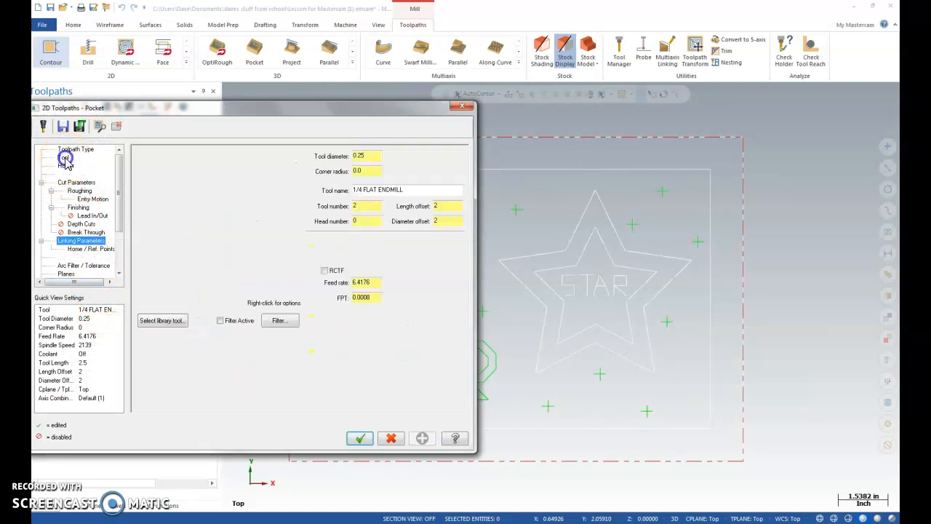
left_click(375, 282)
left_click_drag(374, 282, 323, 286)
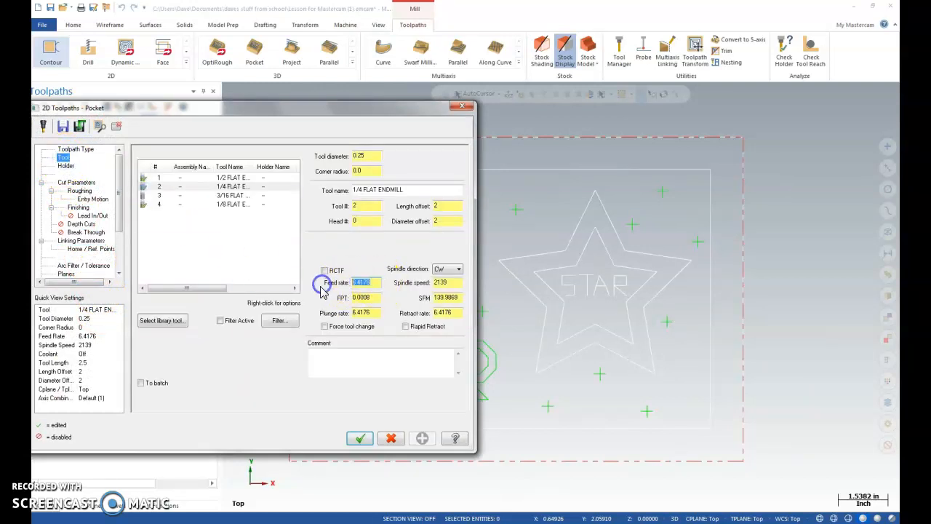
type("59")
left_click(311, 364)
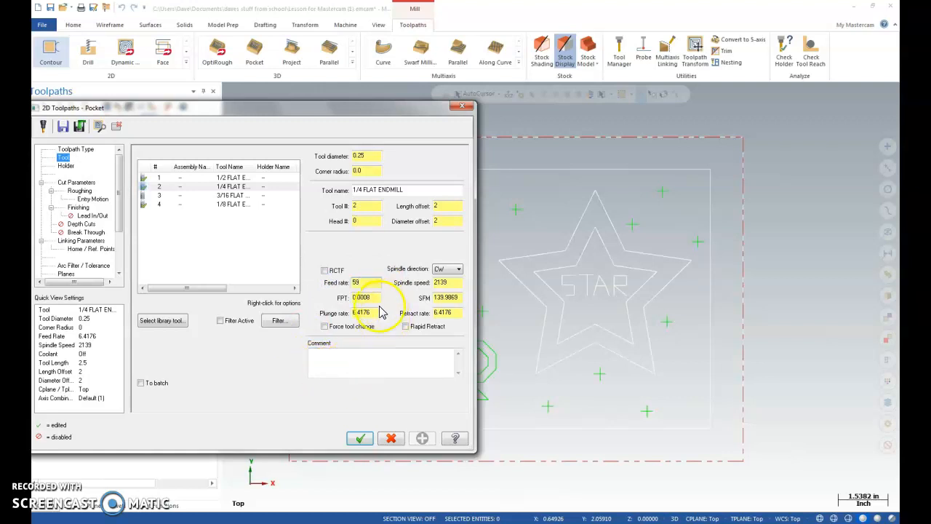
left_click_drag(375, 312, 343, 313)
type("10")
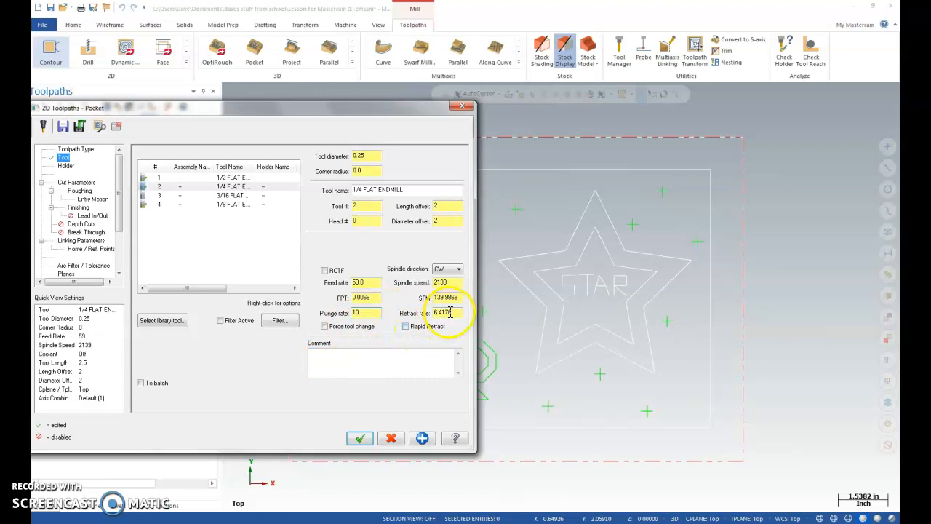
left_click_drag(450, 312, 427, 312)
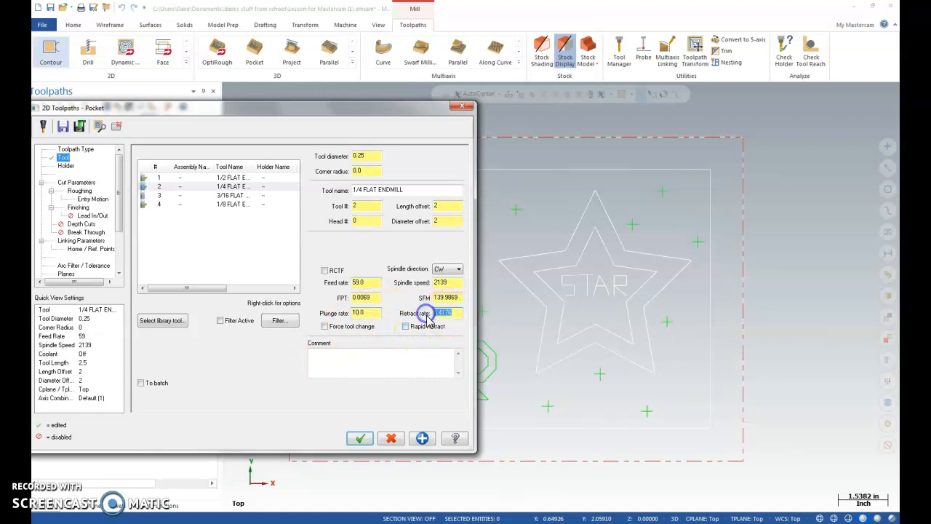
type("60")
left_click(336, 362)
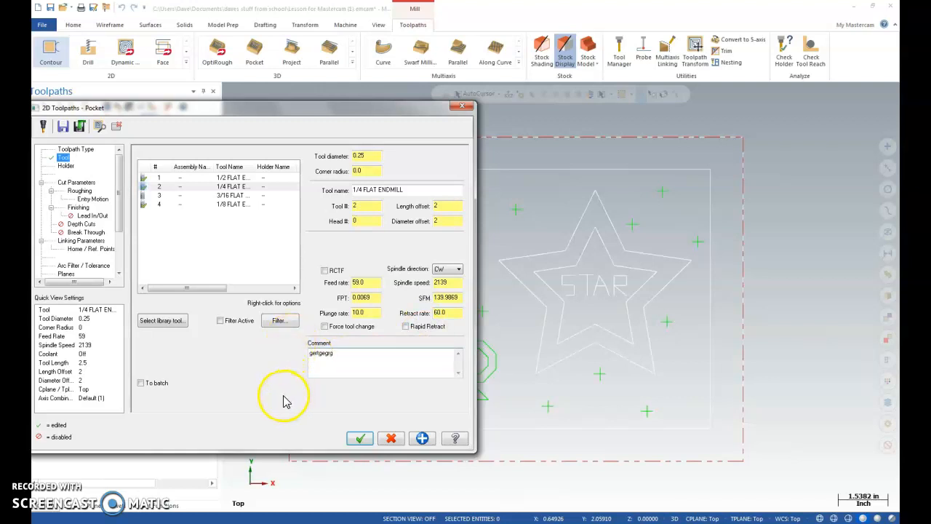
left_click(357, 439)
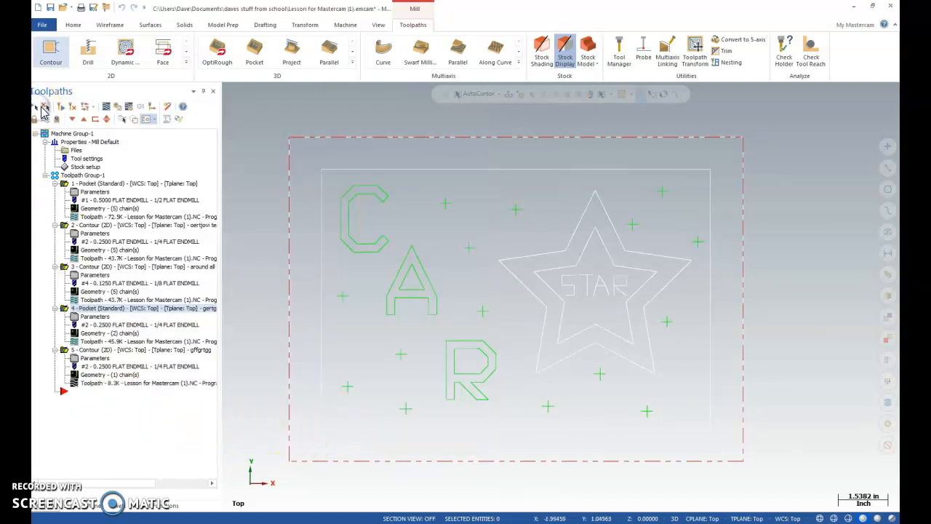
Verify all five machining operations in the simulator by playing the full run, and close the simulator.
left_click(61, 109)
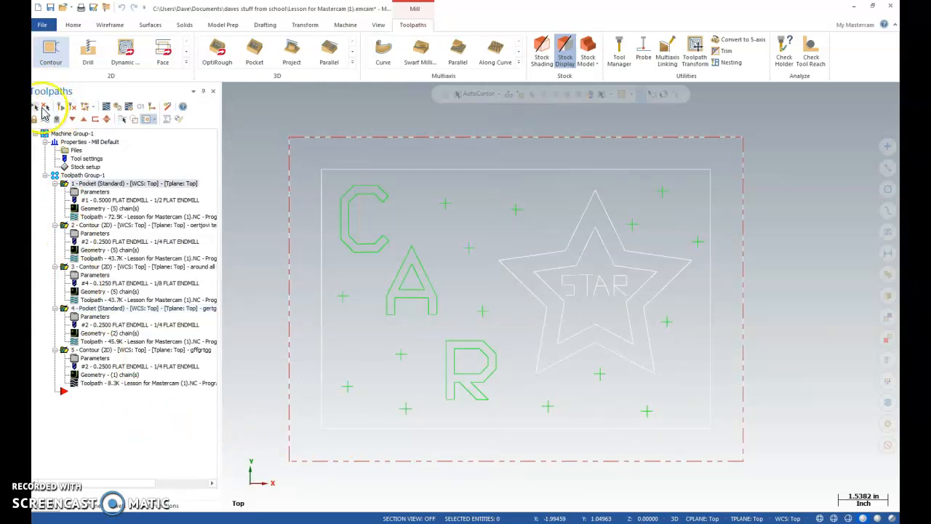
left_click(120, 109)
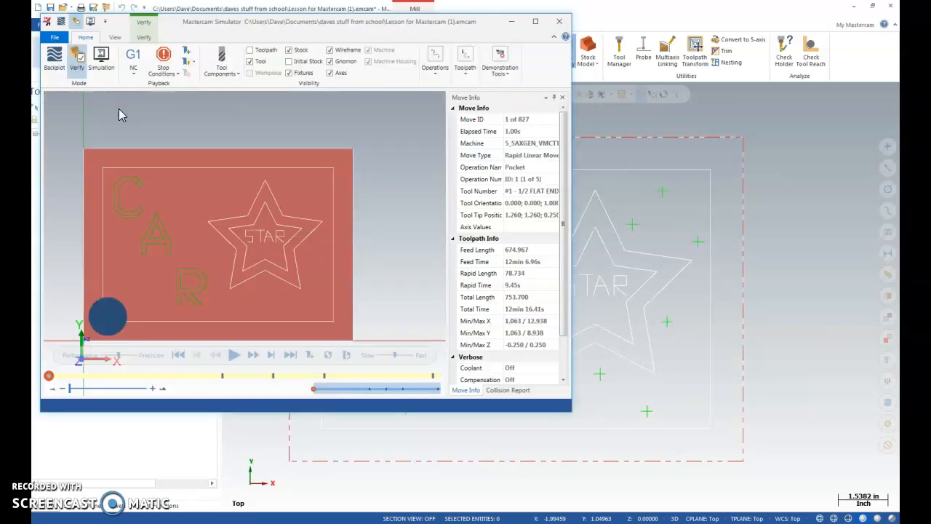
left_click(234, 357)
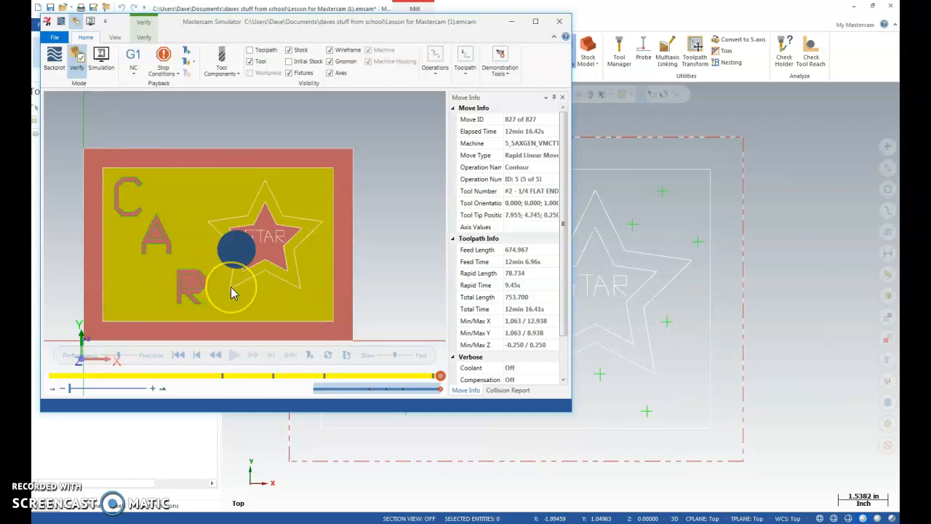
left_click(560, 24)
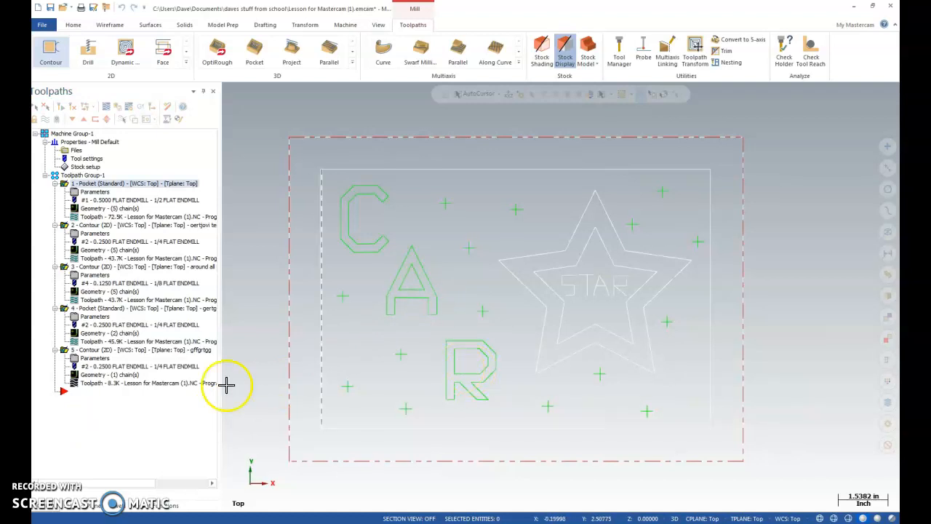
Start a 2D pocket toolpath on the inner triangle of the letter A and the inner loop of the letter R.
left_click(186, 63)
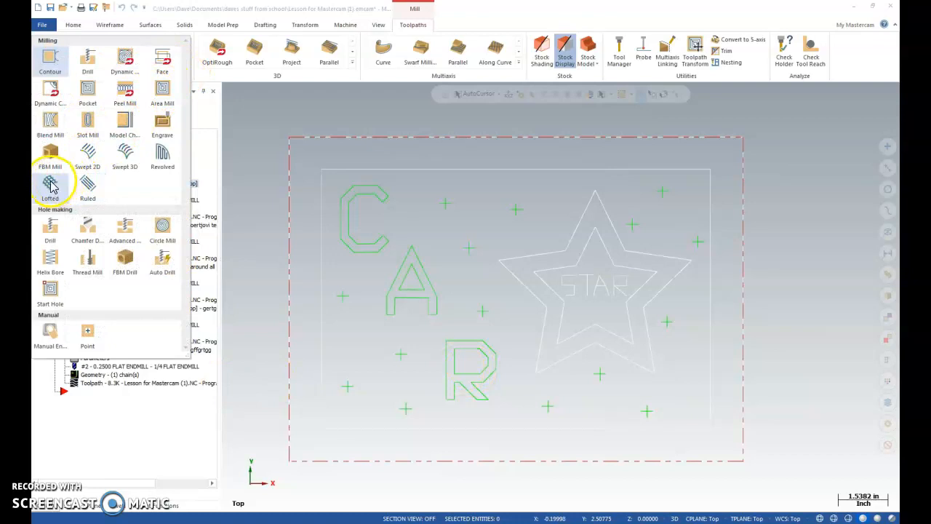
left_click(87, 91)
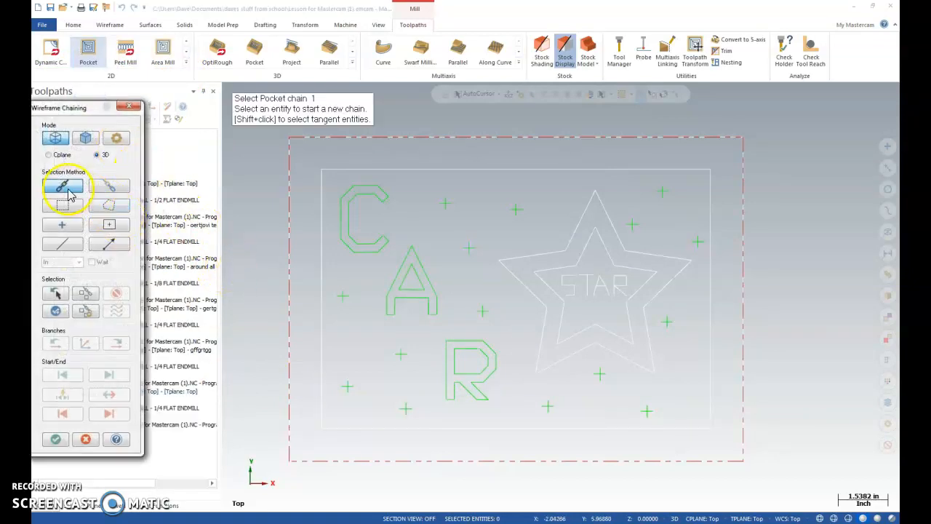
left_click(401, 285)
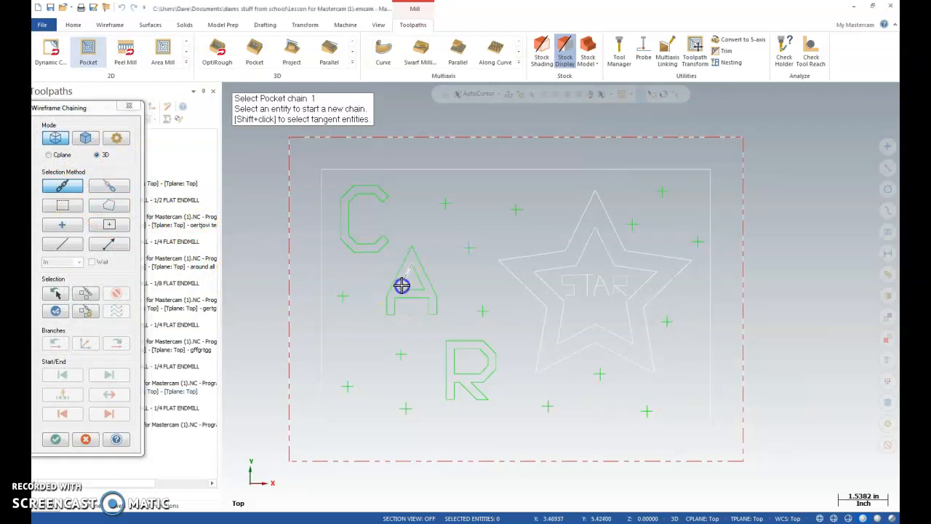
left_click(455, 369)
left_click(413, 311)
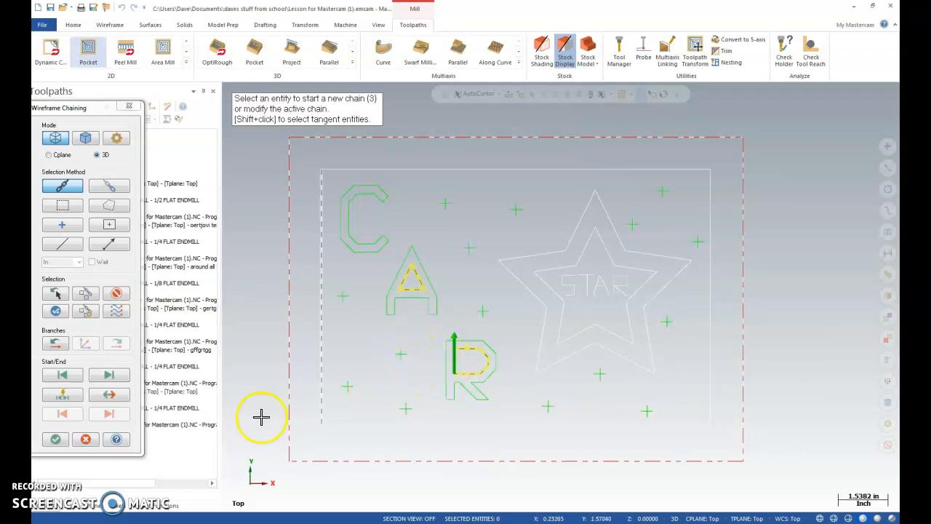
left_click(55, 442)
left_click(55, 441)
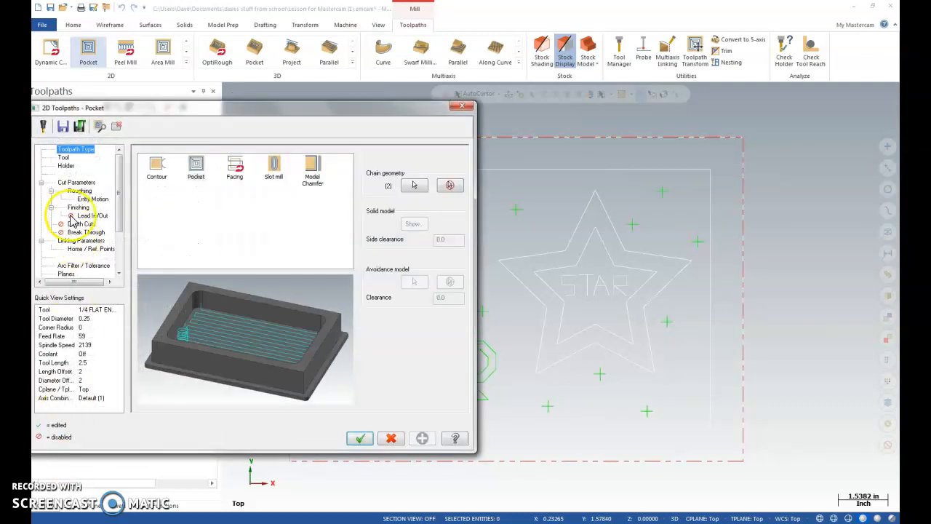
Choose the 3/16 flat endmill for the pocket with feed rate 58, plunge rate 10, retract rate 60 and the comment "fddfsssd".
left_click(64, 158)
left_click(158, 195)
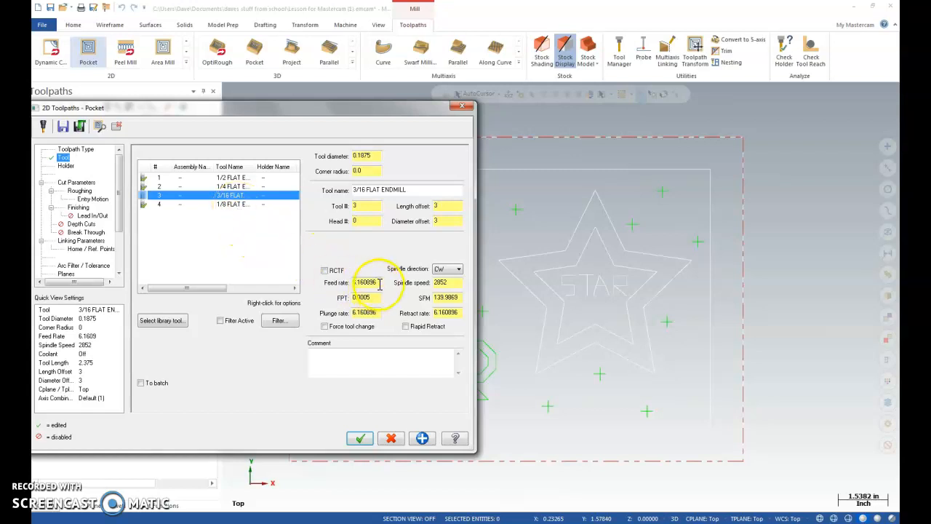
left_click(350, 282)
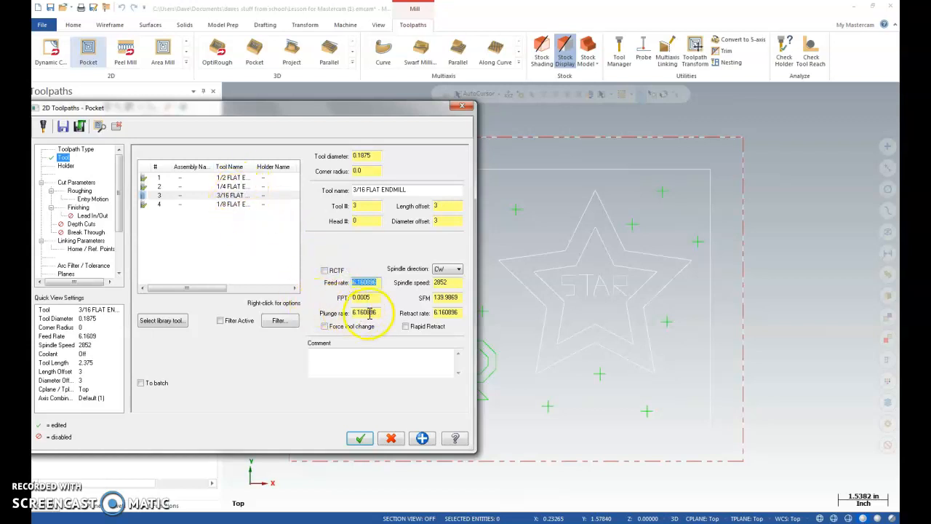
type("8")
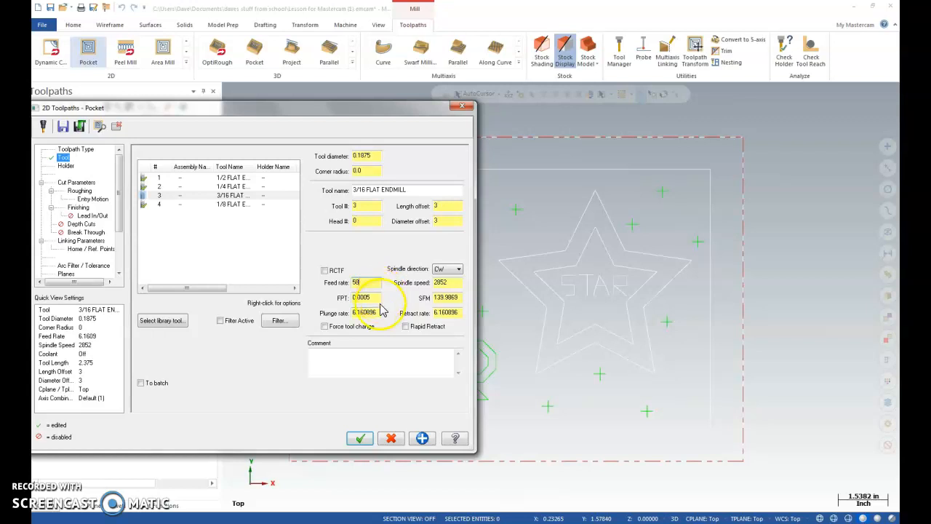
left_click_drag(377, 315, 347, 314)
type("10.0")
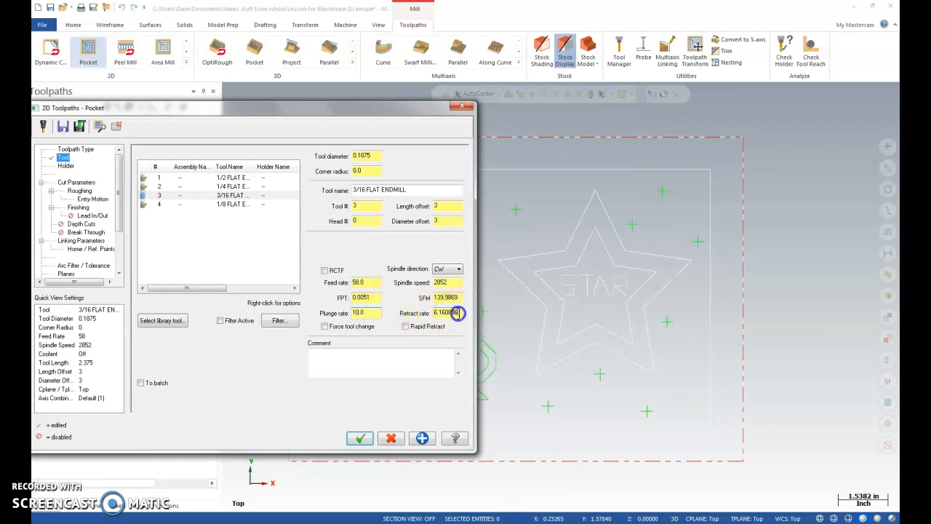
left_click_drag(459, 313, 430, 313)
left_click(335, 355)
type("Id")
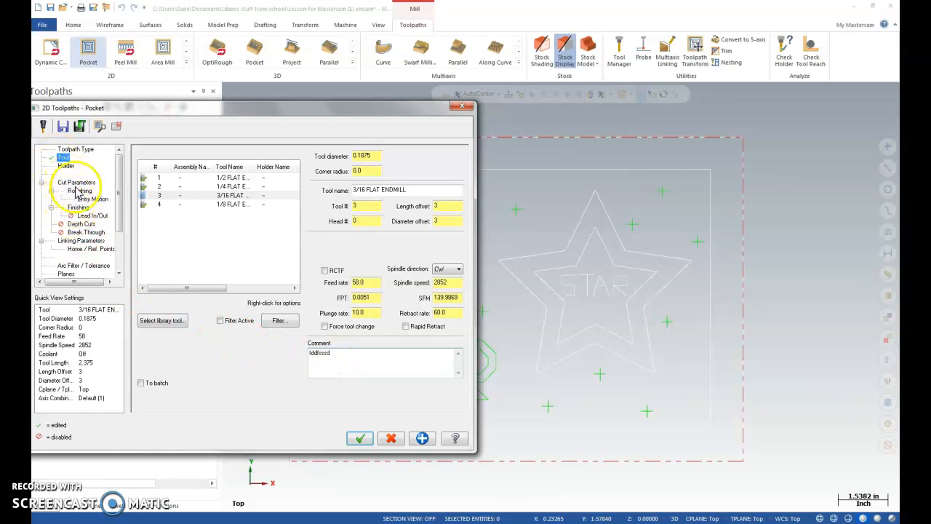
Set the letter pocket's incremental depth to -0.25 in the linking parameters and create the toolpath.
left_click(73, 243)
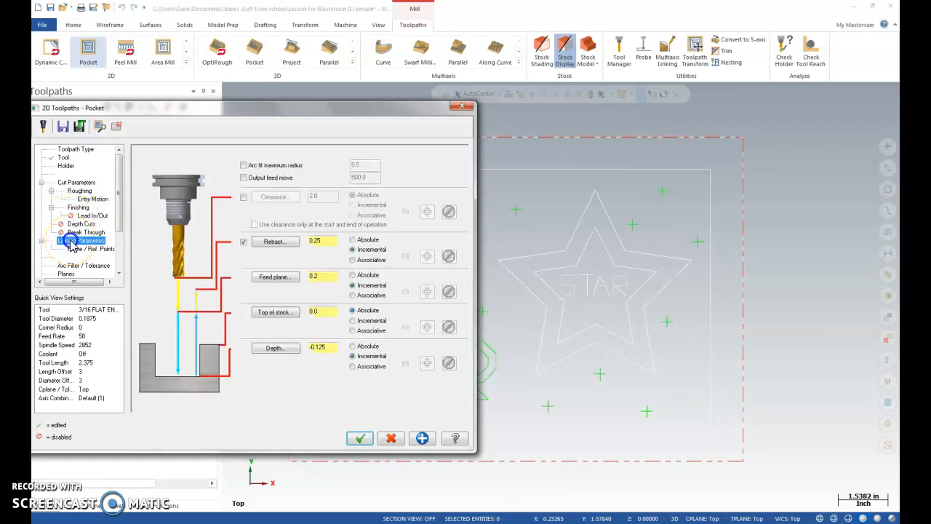
double_click(316, 348)
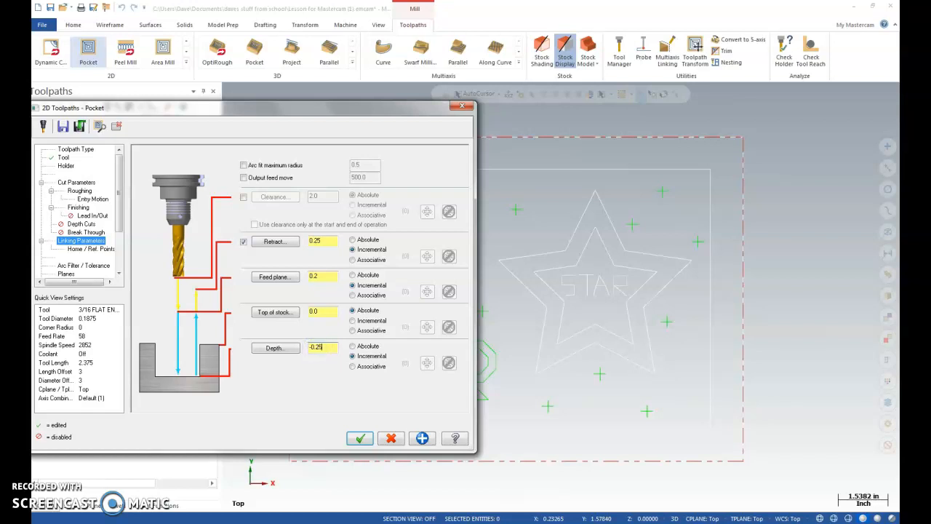
left_click(360, 439)
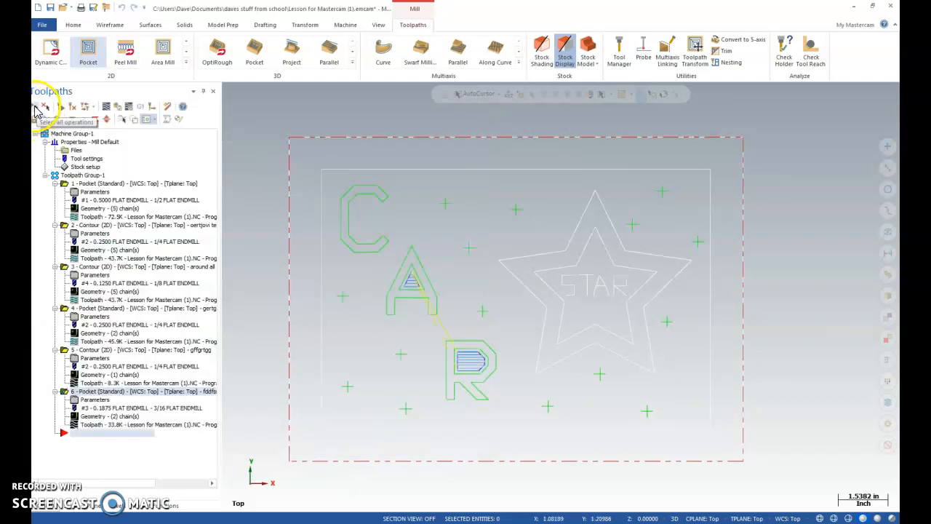
Verify all six operations, including the new letter pocket, by playing them in the simulator, and close it.
left_click(62, 108)
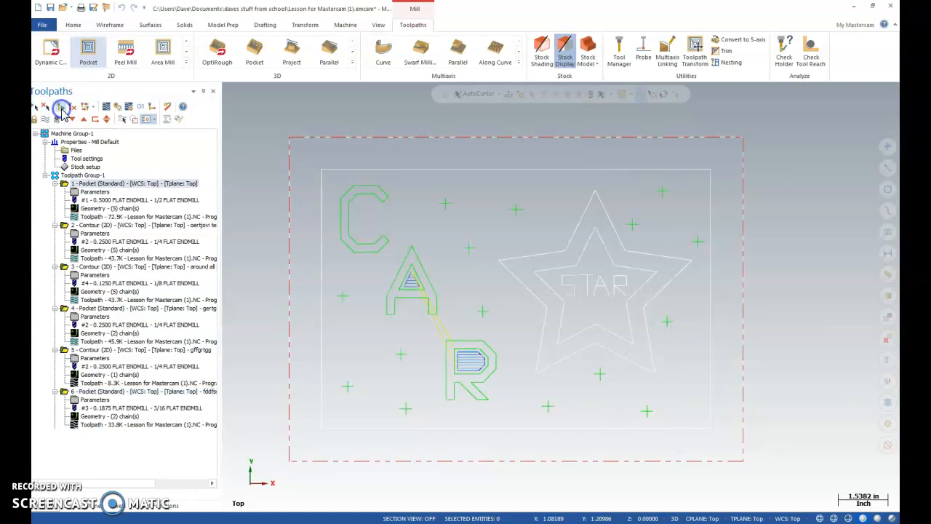
left_click(34, 107)
left_click(117, 107)
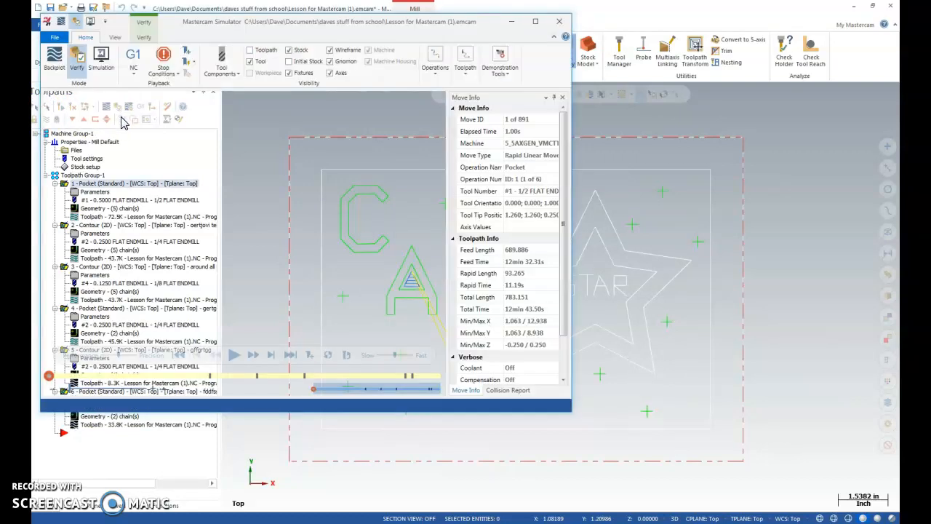
left_click(209, 223)
left_click(234, 354)
left_click(200, 337)
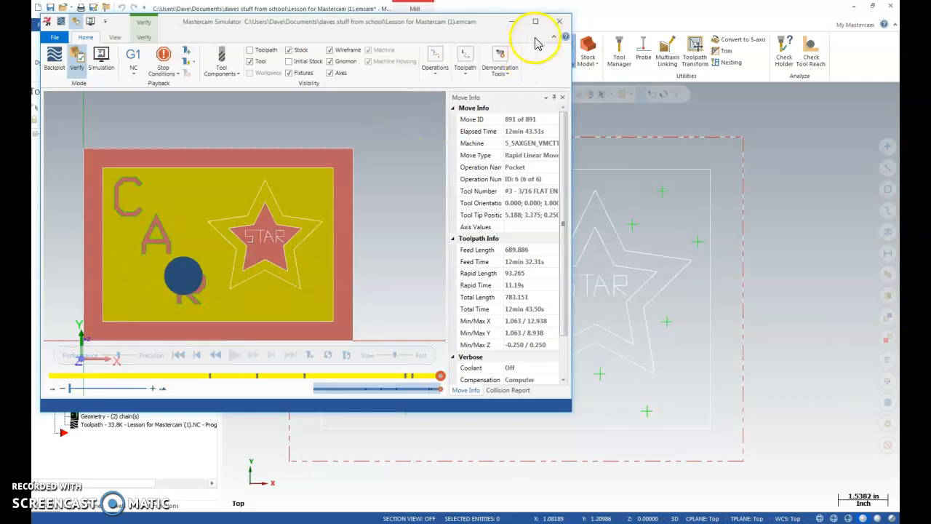
left_click(558, 21)
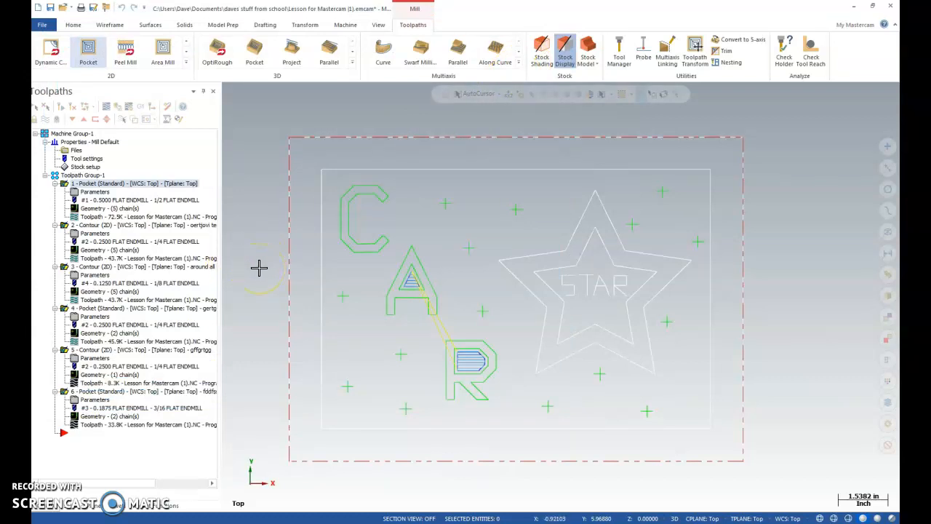
Hide the toolpath display of all operations in the graphics view.
left_click(45, 120)
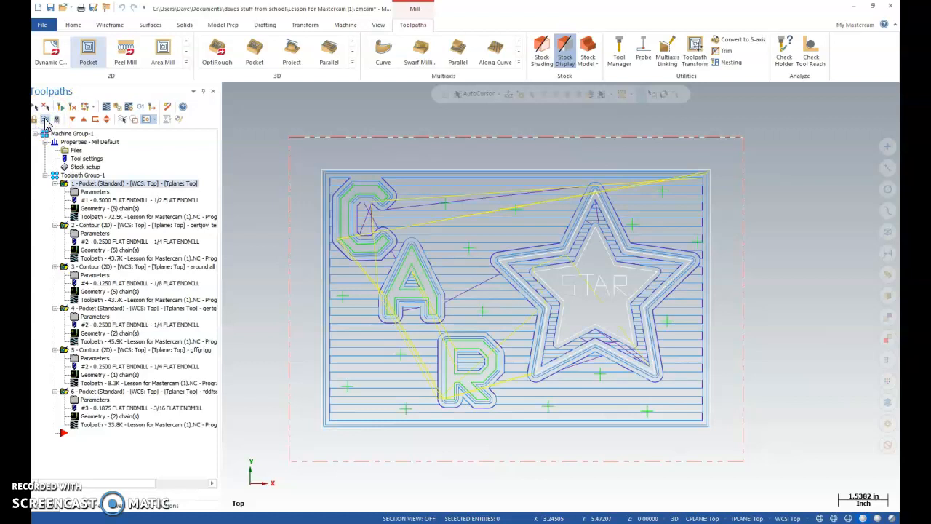
left_click(44, 120)
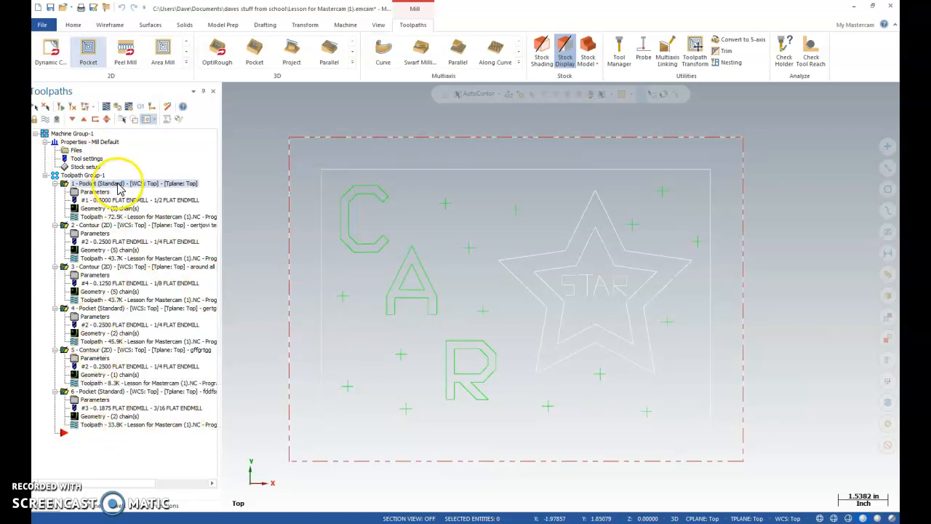
Start a 2D contour toolpath on the inner triangle of the A and the inner loop of the R.
left_click(186, 63)
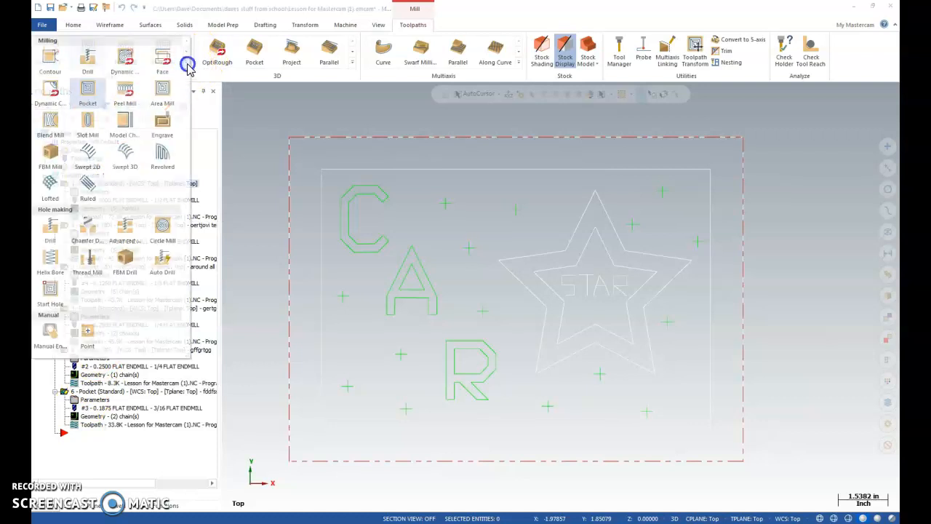
left_click(50, 61)
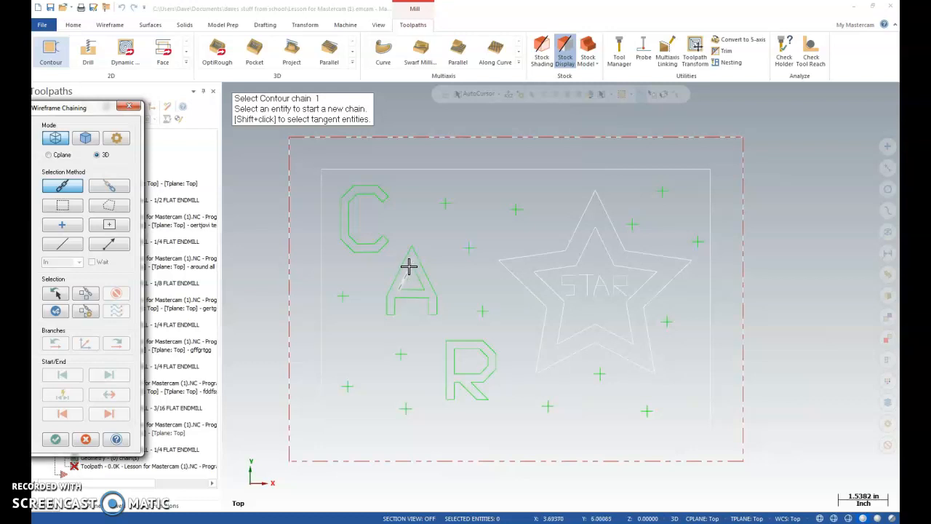
left_click(409, 267)
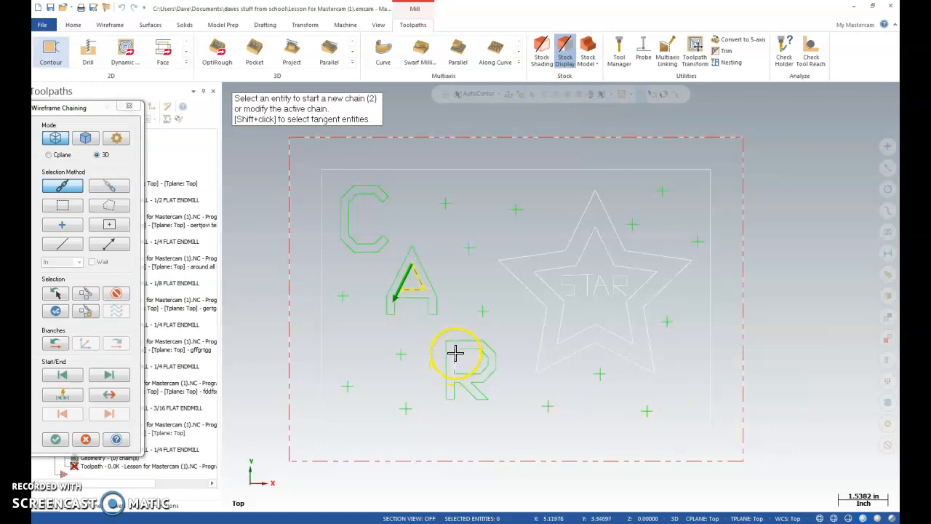
left_click(455, 353)
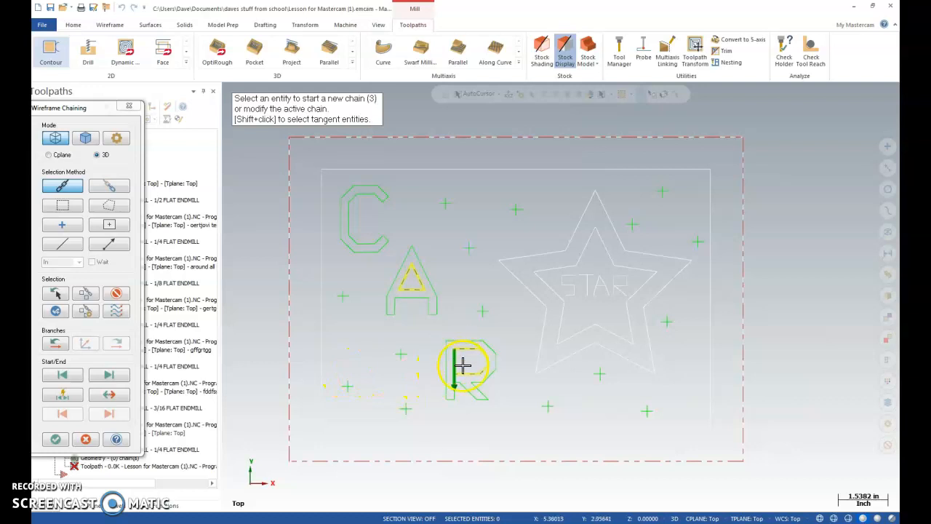
left_click(54, 440)
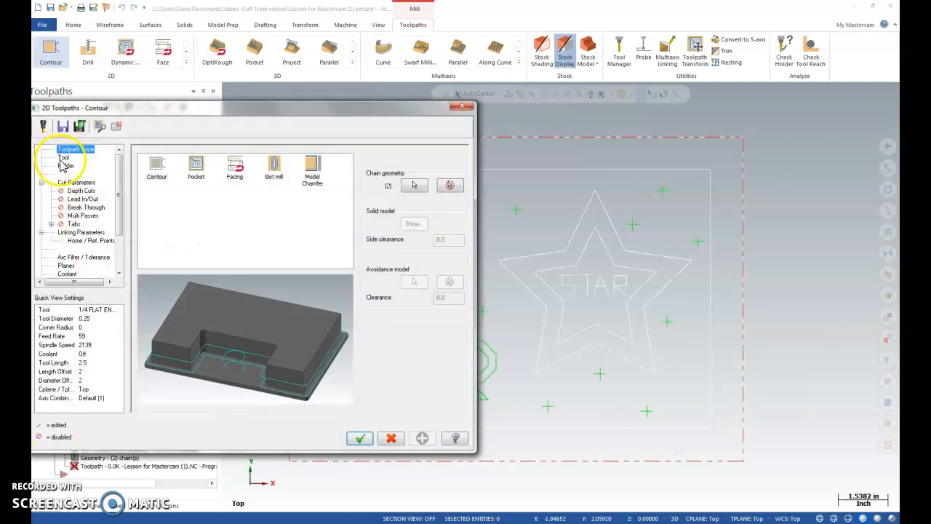
Choose the 1/8 flat endmill for the contour with feed rate 57, plunge rate 10, retract rate 60 and the comment "etvvewtvte".
left_click(63, 157)
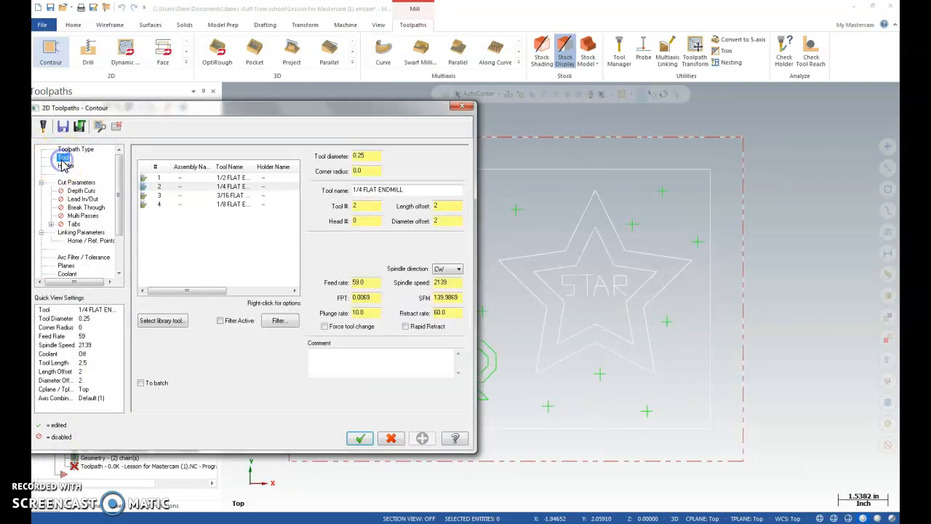
left_click(206, 203)
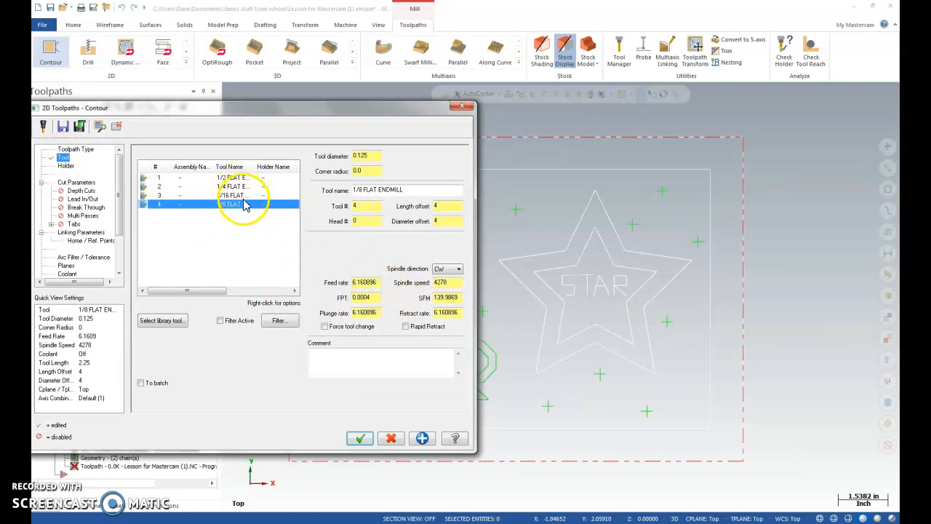
left_click(374, 284)
left_click_drag(376, 284, 336, 314)
type("10")
left_click_drag(459, 313, 422, 315)
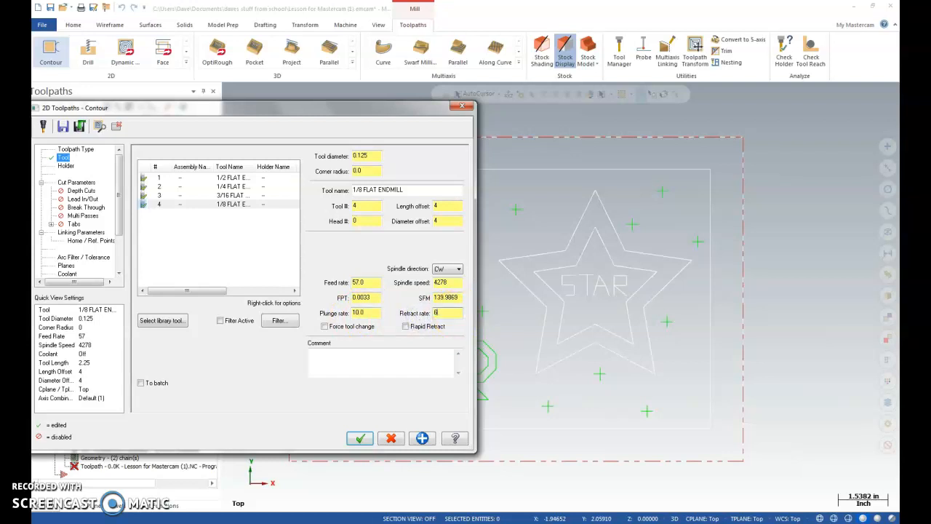
left_click(323, 355)
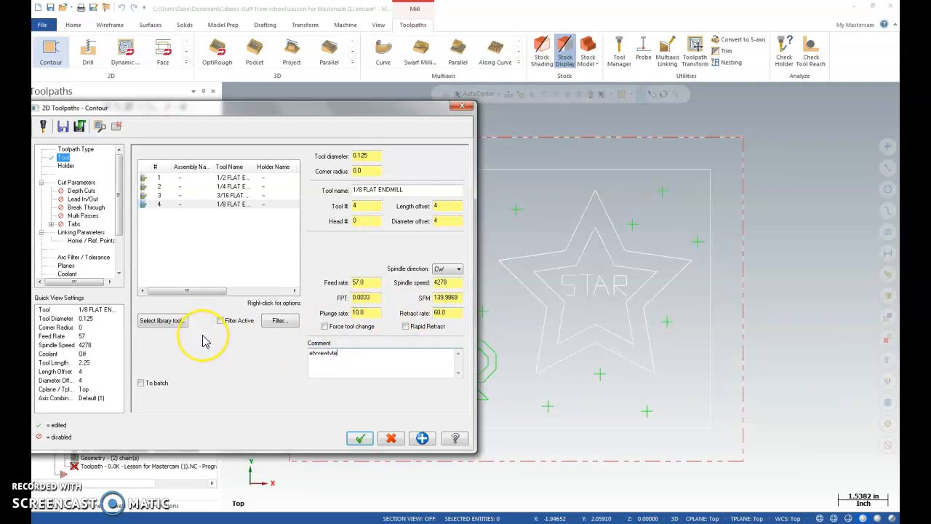
Set the compensation type to Computer in the letter contour's cut parameters.
left_click(73, 184)
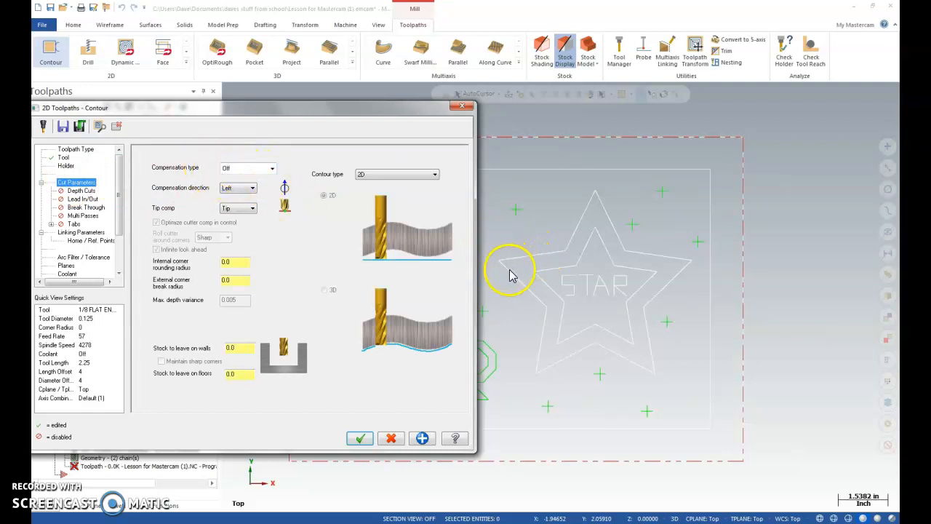
left_click(271, 168)
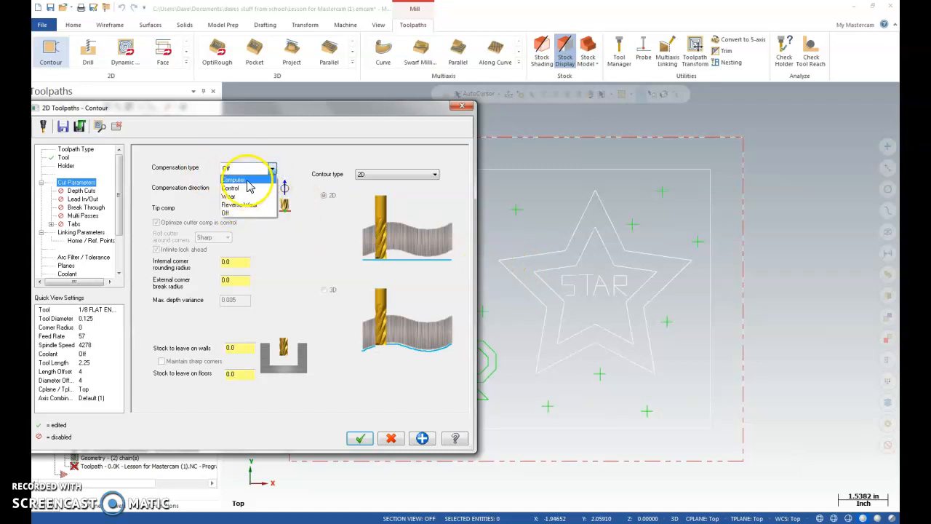
left_click(246, 180)
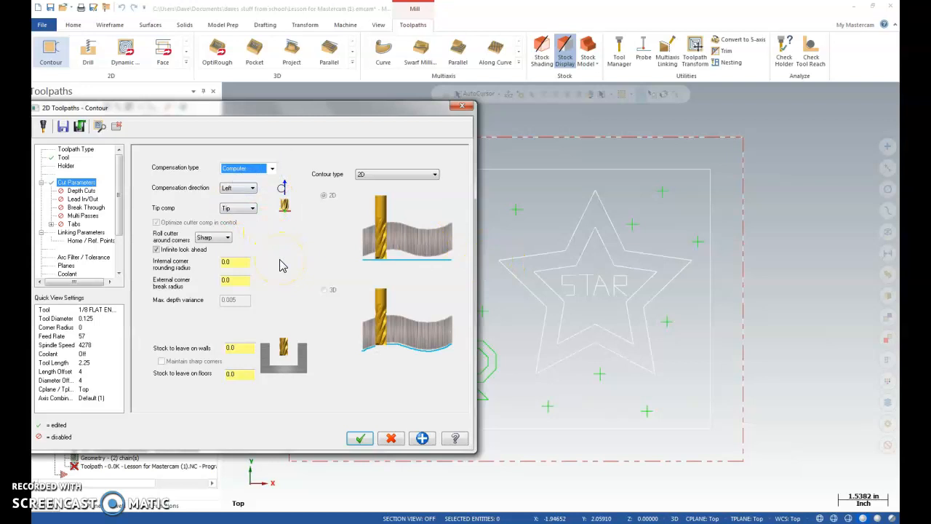
Set the letter contour's incremental depth to -0.125 in the linking parameters and generate the toolpath.
left_click(78, 233)
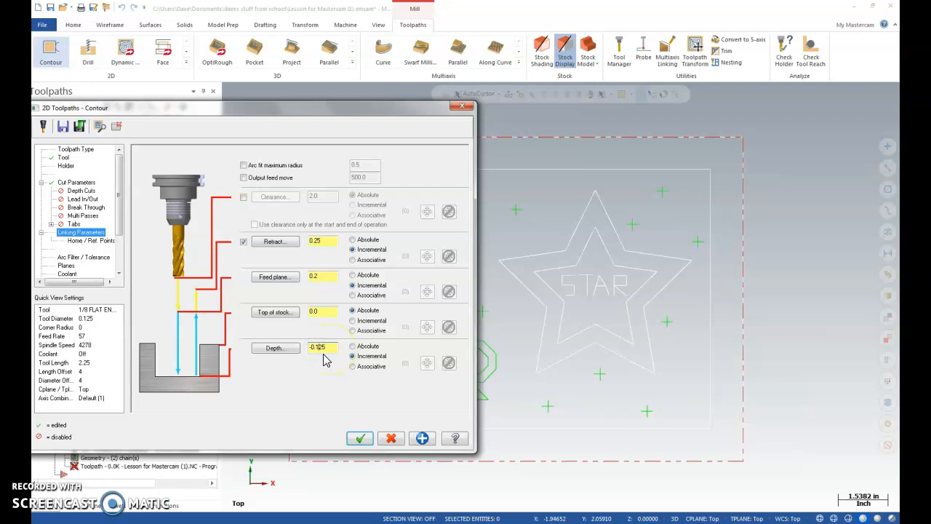
left_click(361, 438)
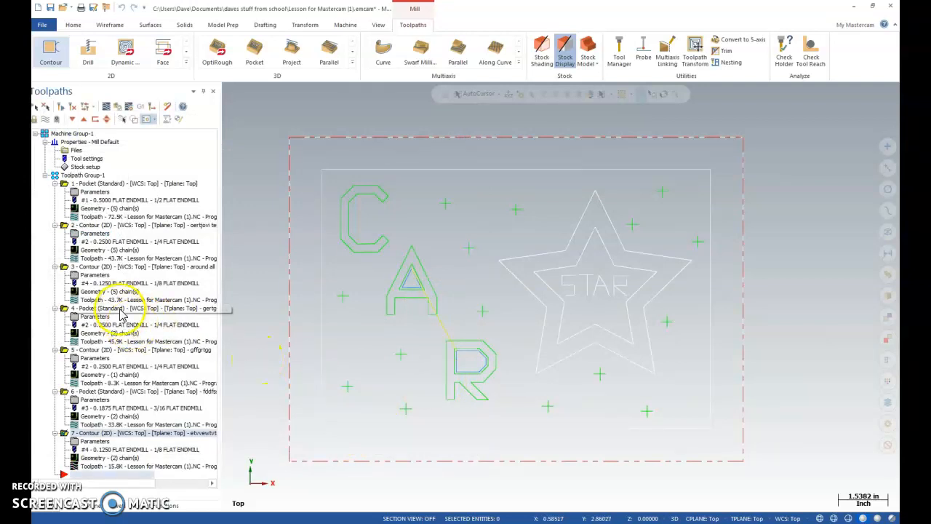
Select all operations, verify them by running the full simulation, and close the simulator.
left_click(136, 269)
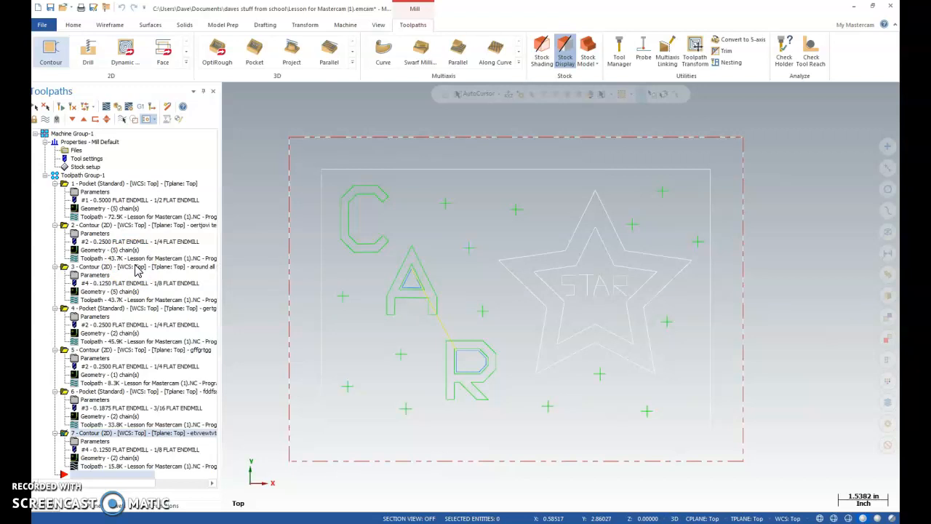
left_click(36, 108)
left_click(61, 109)
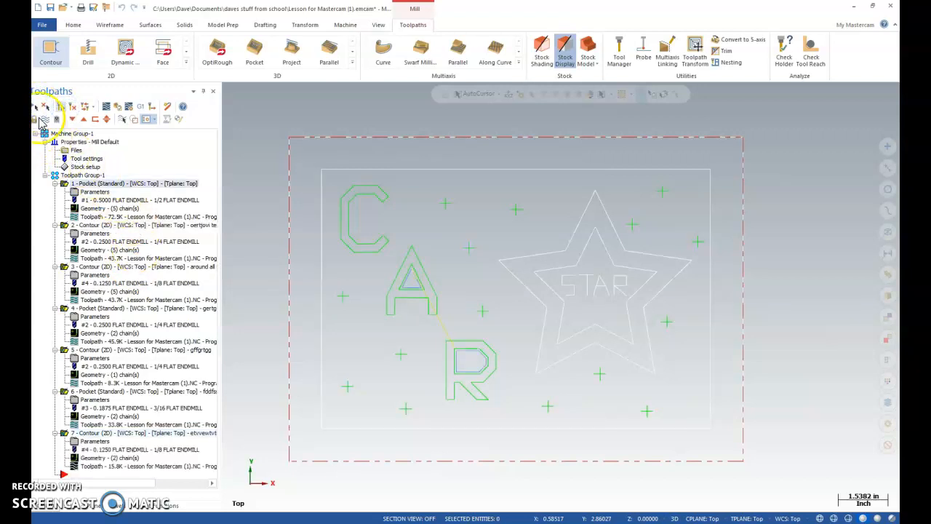
left_click(121, 108)
left_click(256, 259)
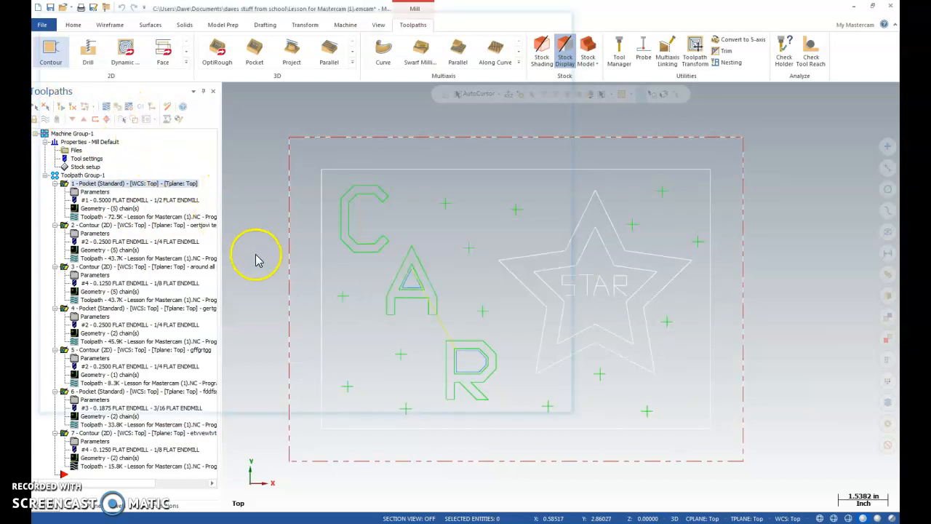
left_click(234, 354)
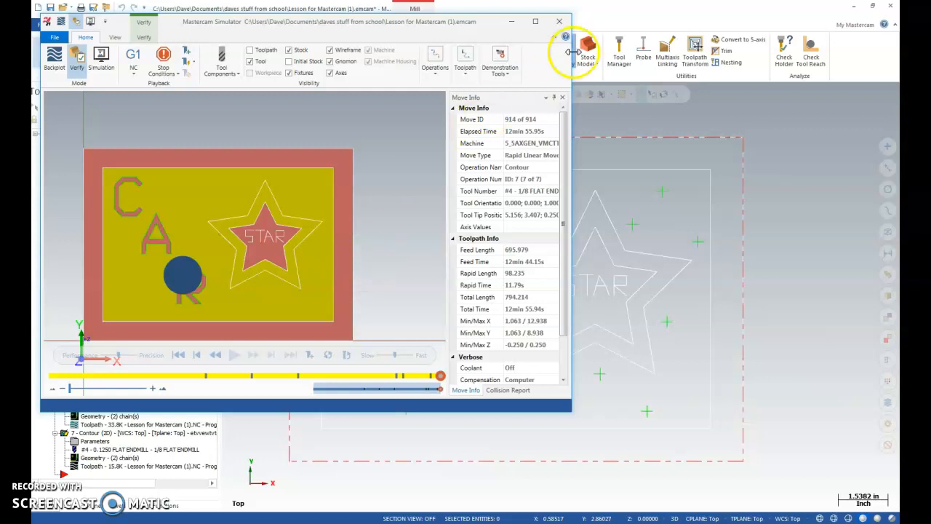
left_click(559, 21)
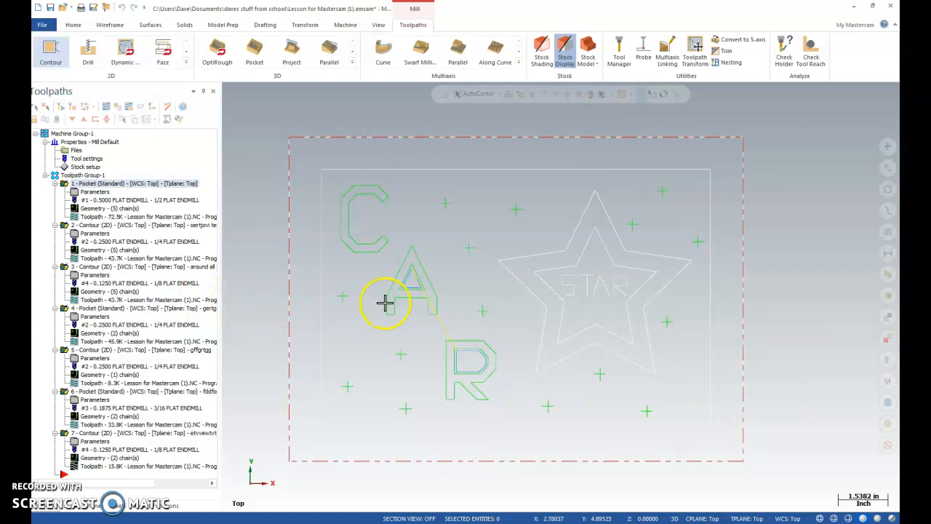
Create a 2D contour chaining the letters STAR with a polygon around them, with the start point at the S's lower end.
scroll(611, 305, "up", 5)
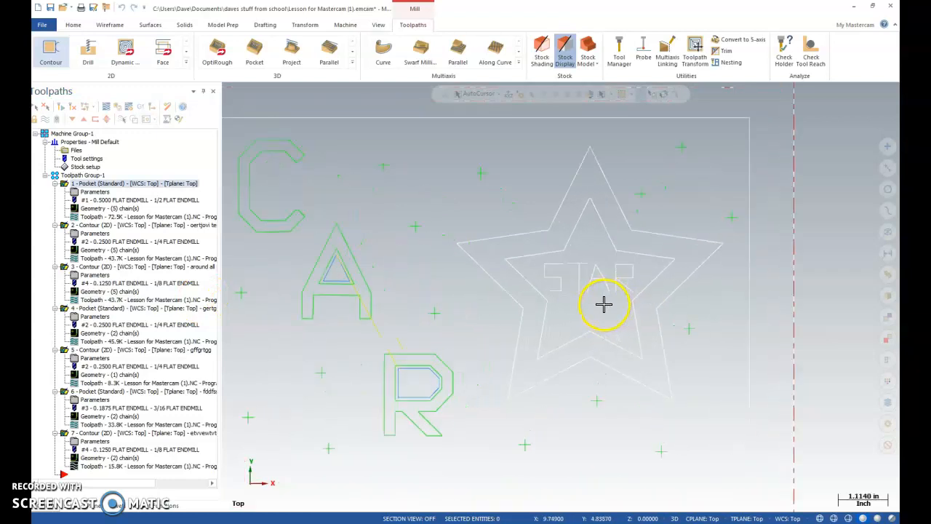
scroll(604, 304, "up", 5)
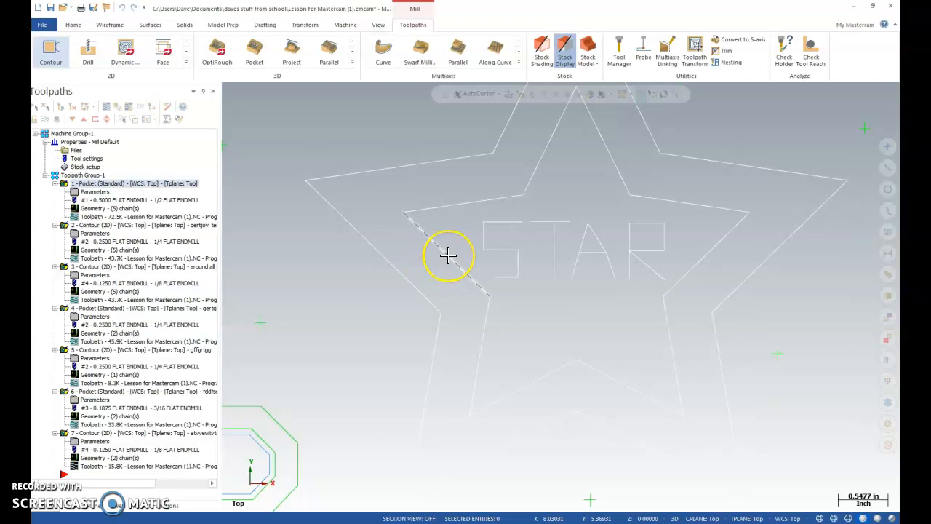
left_click(427, 270)
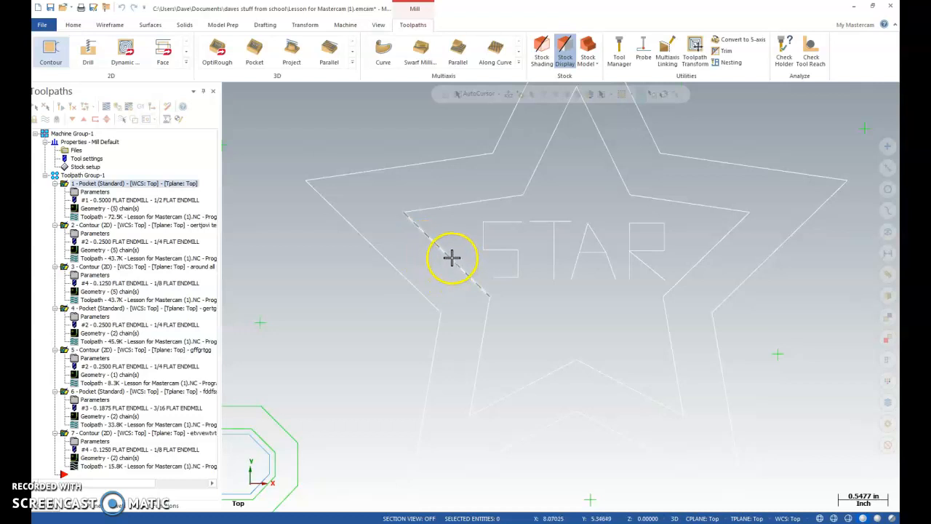
left_click(433, 266)
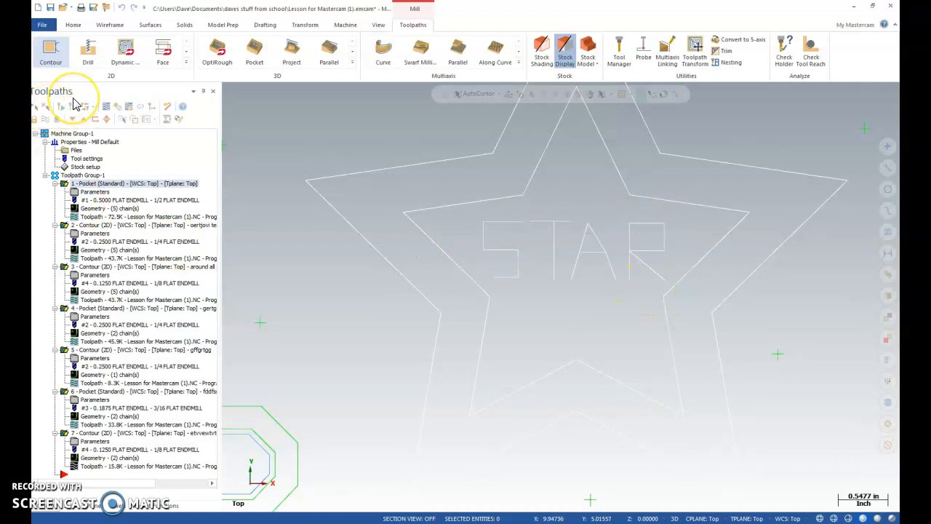
left_click(52, 58)
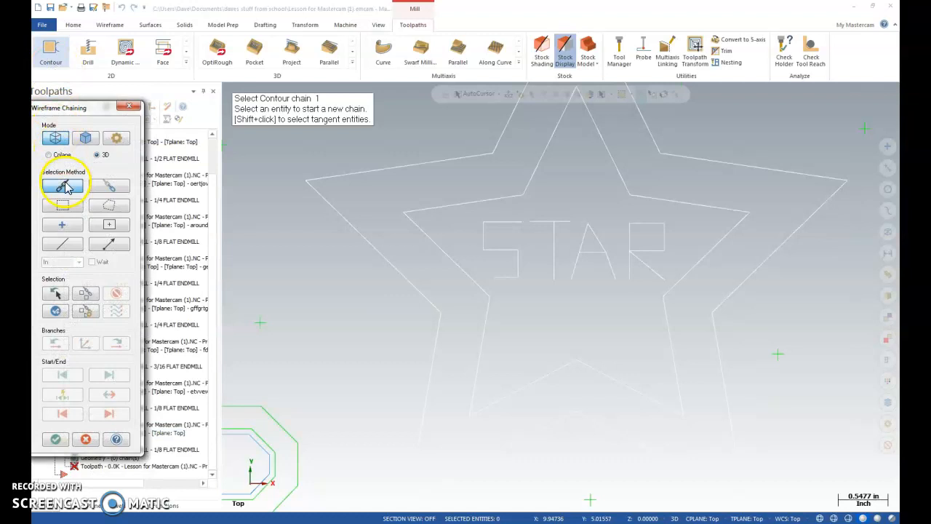
left_click(115, 210)
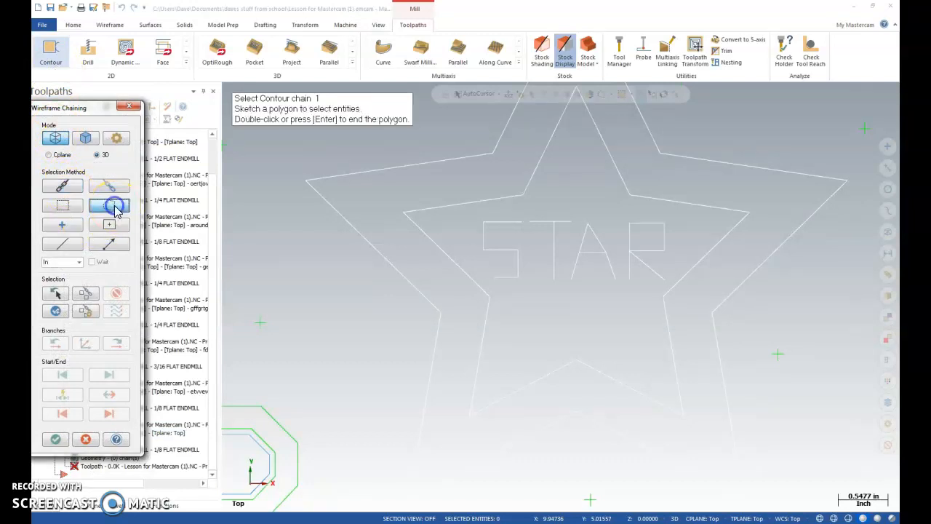
left_click(479, 212)
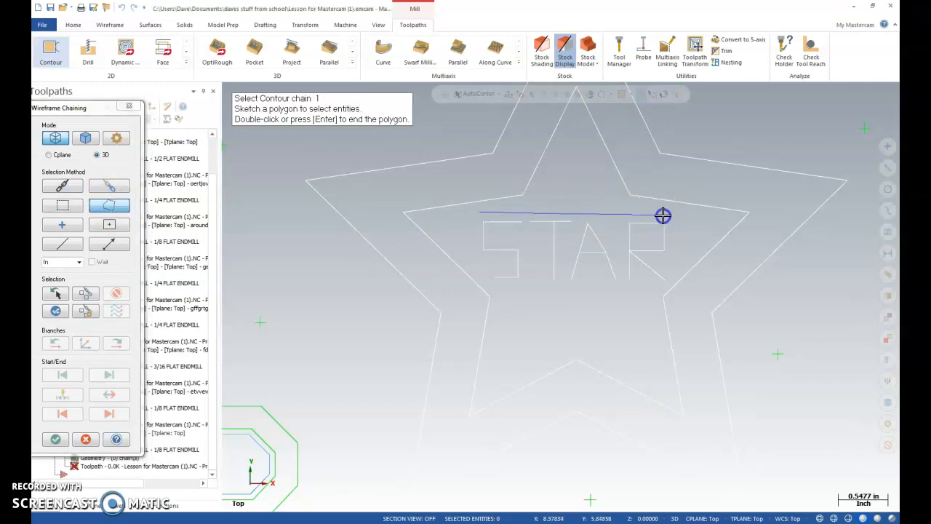
left_click(686, 235)
left_click(671, 264)
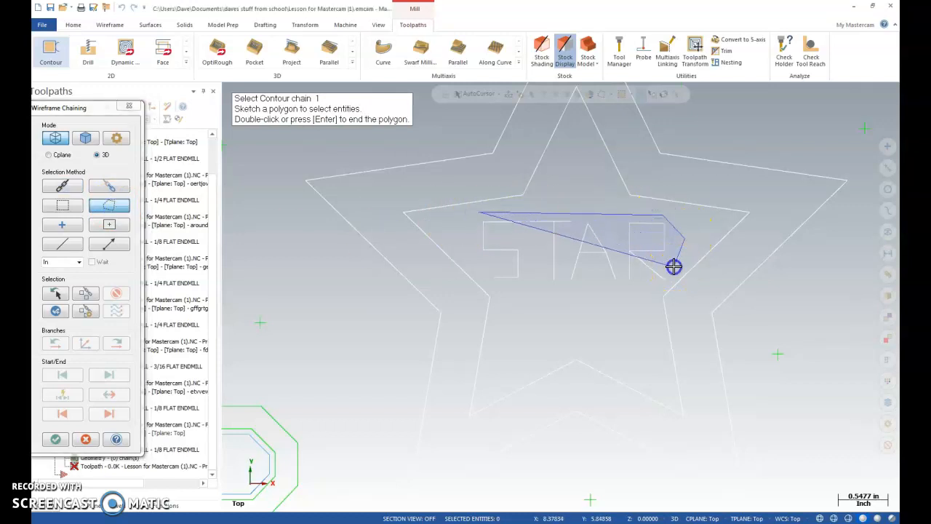
left_click(664, 289)
left_click(509, 293)
left_click(469, 258)
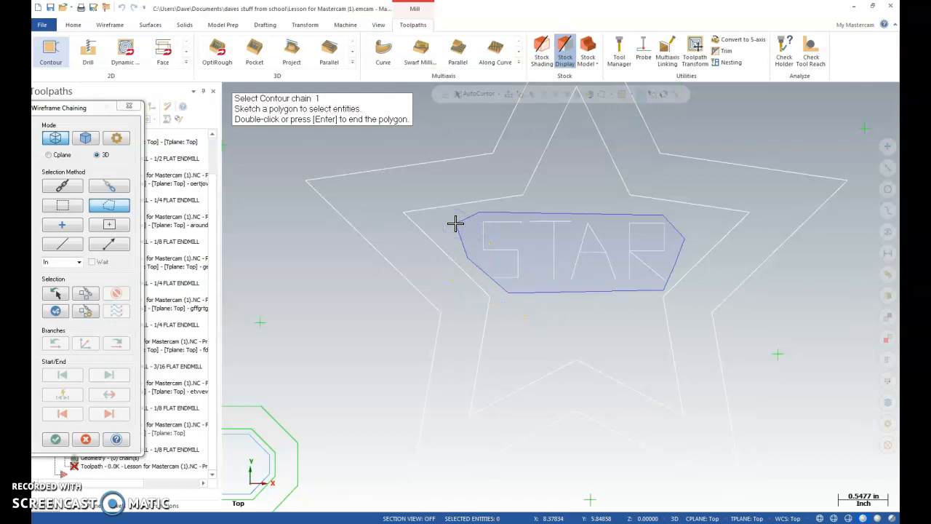
left_click(456, 224)
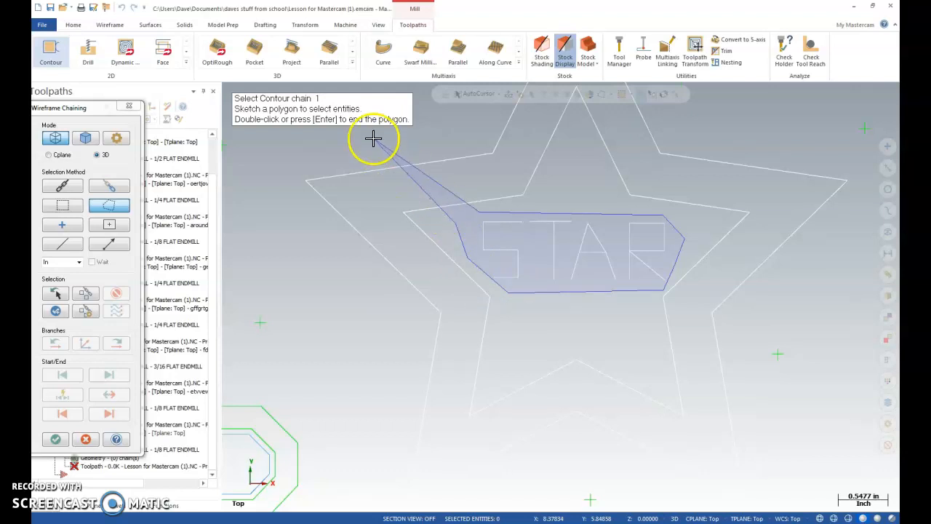
double_click(461, 222)
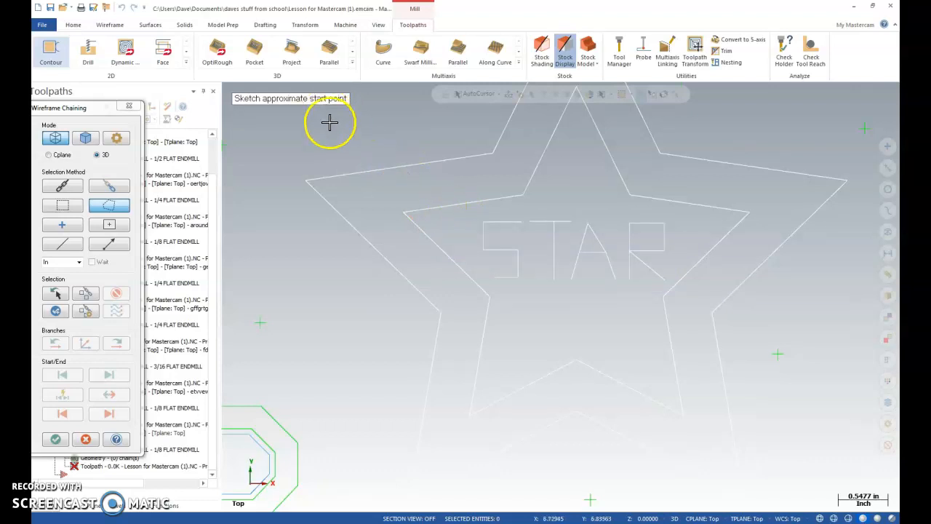
left_click(494, 280)
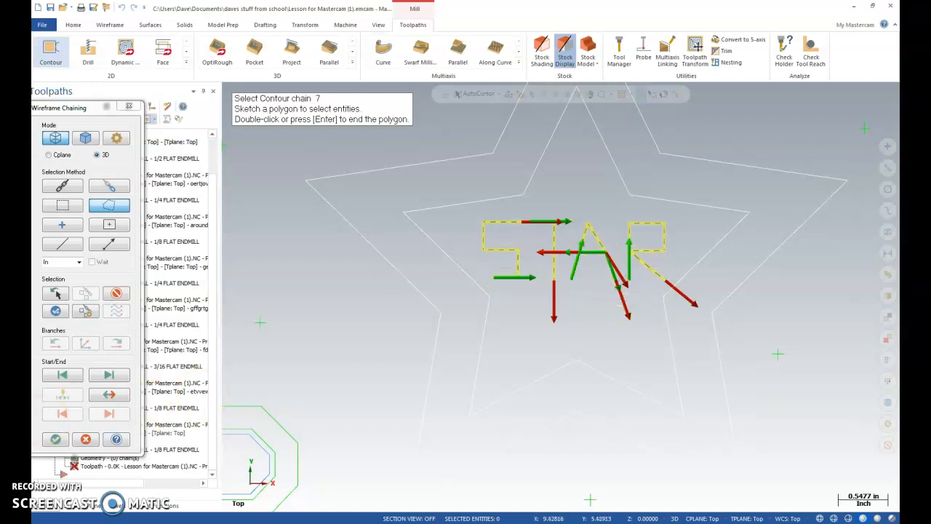
left_click(55, 441)
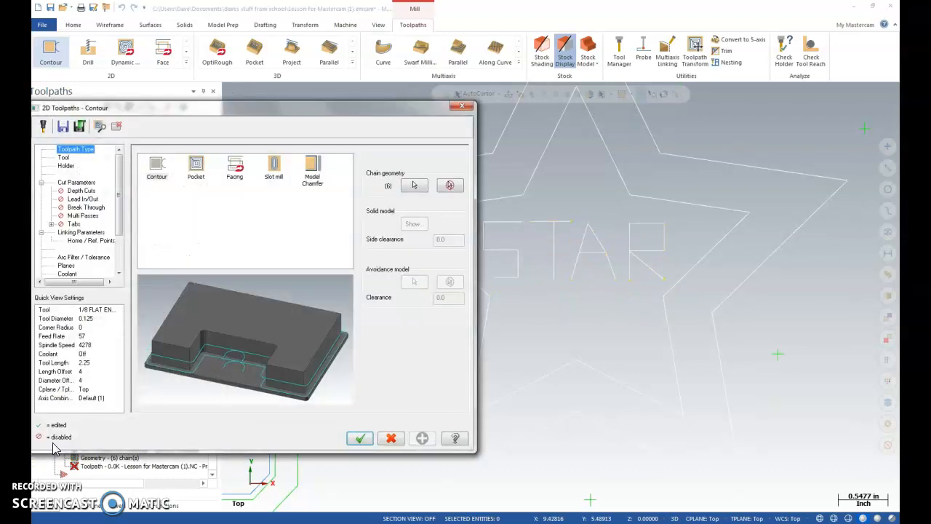
Filter the tool library to show only the Engrave tool type for the STAR contour.
left_click(63, 158)
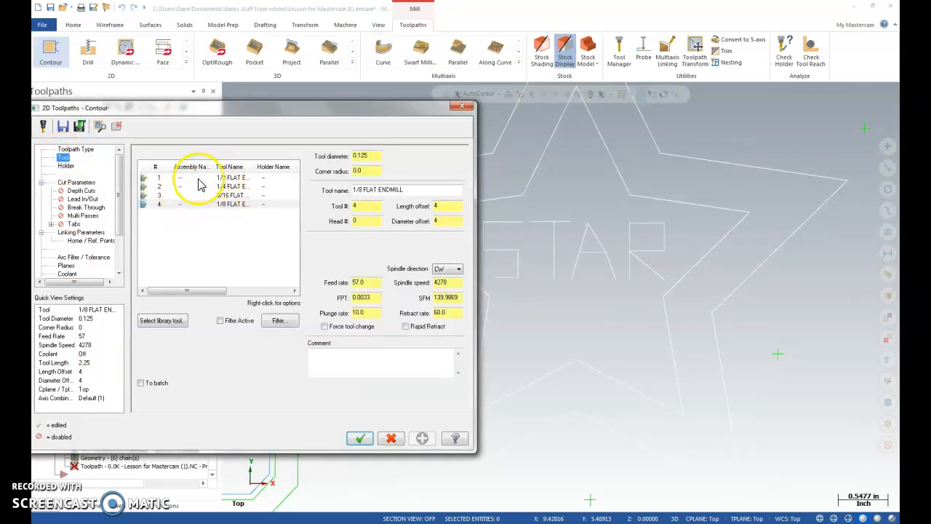
left_click(158, 326)
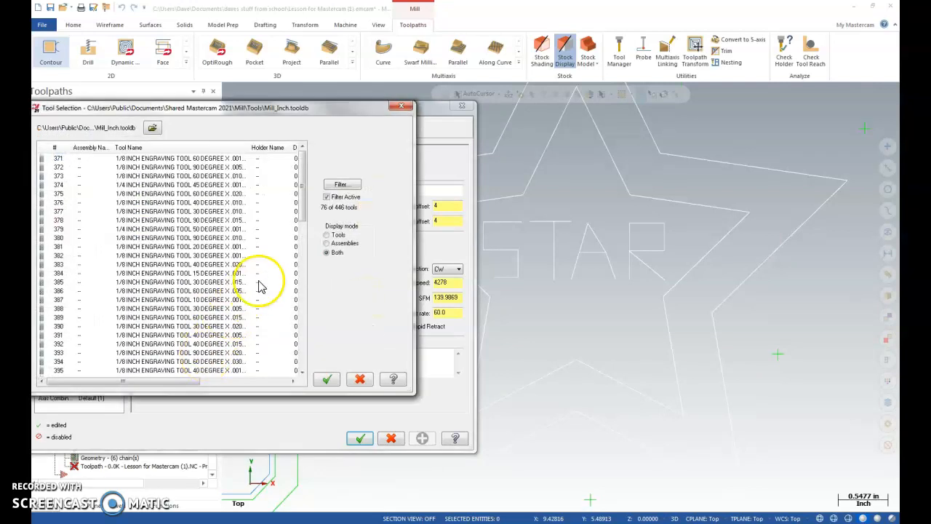
left_click(342, 185)
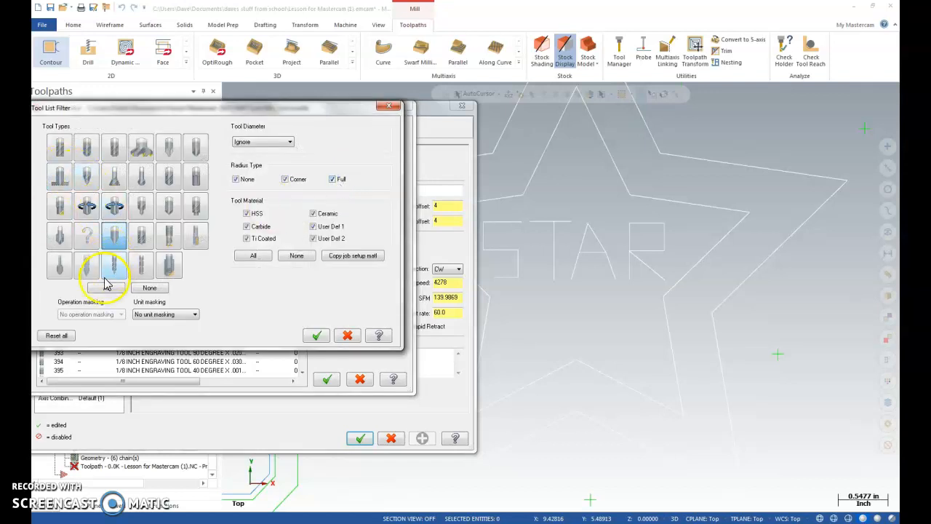
left_click(148, 289)
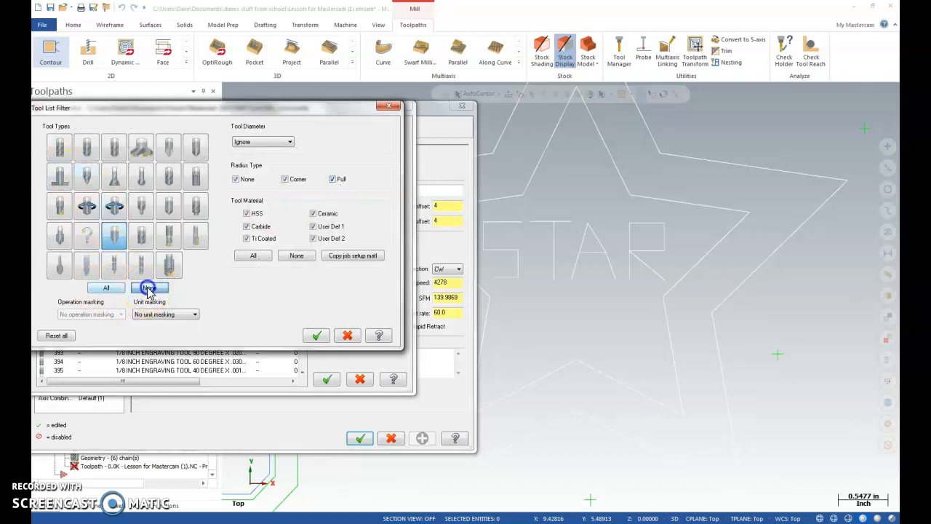
left_click(61, 153)
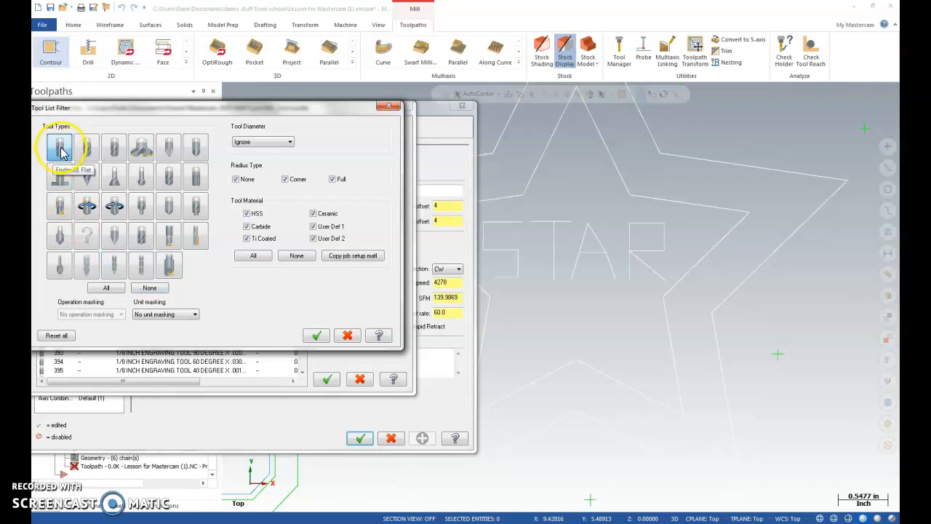
left_click(149, 287)
left_click(59, 152)
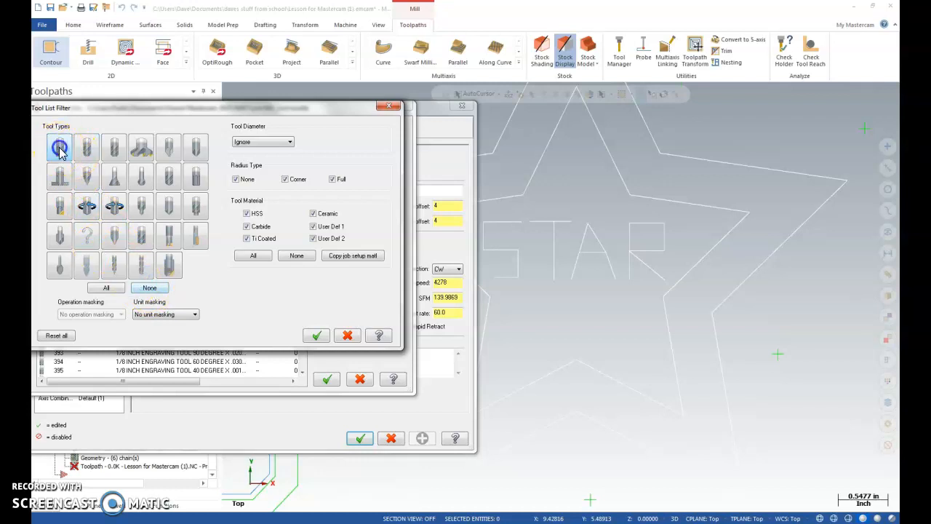
left_click(114, 236)
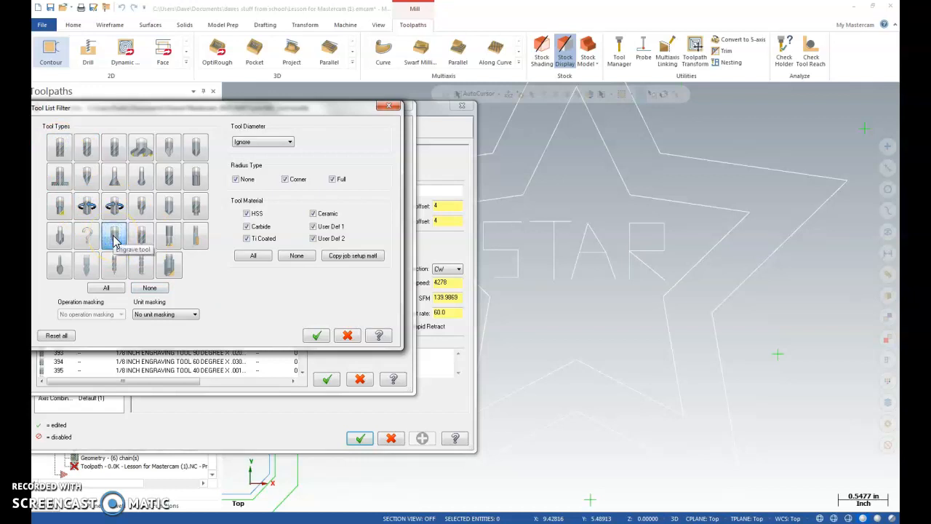
left_click(317, 335)
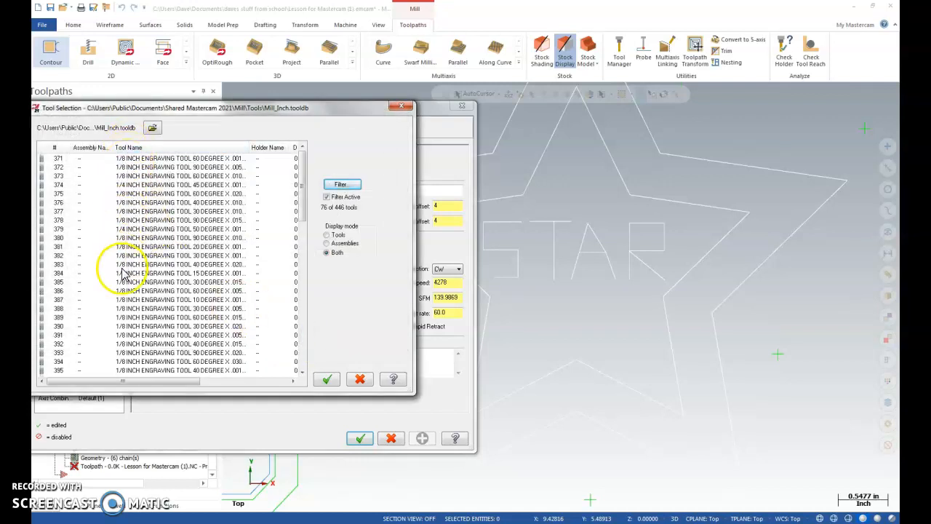
Choose library tool 425, the 1/4 inch engraving tool 60 degree, for the STAR contour.
left_click_drag(304, 207, 292, 308)
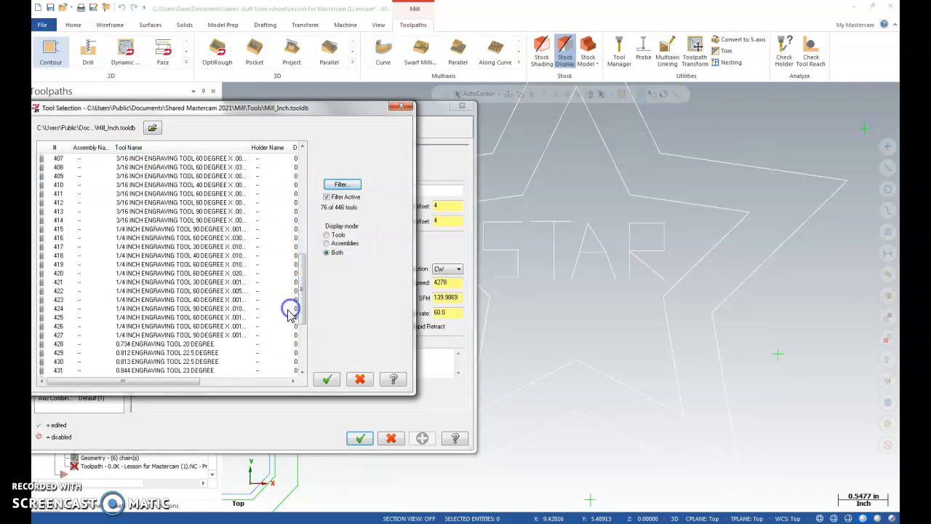
left_click(62, 319)
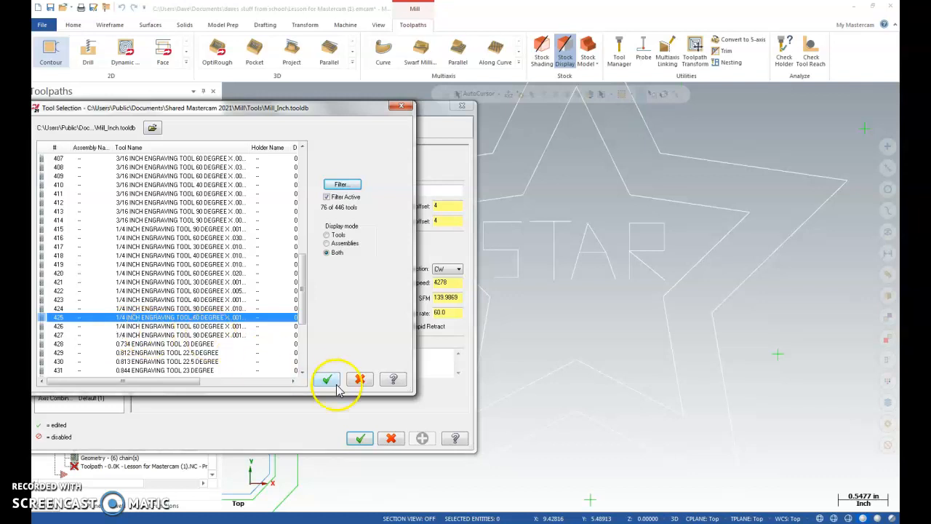
left_click(328, 381)
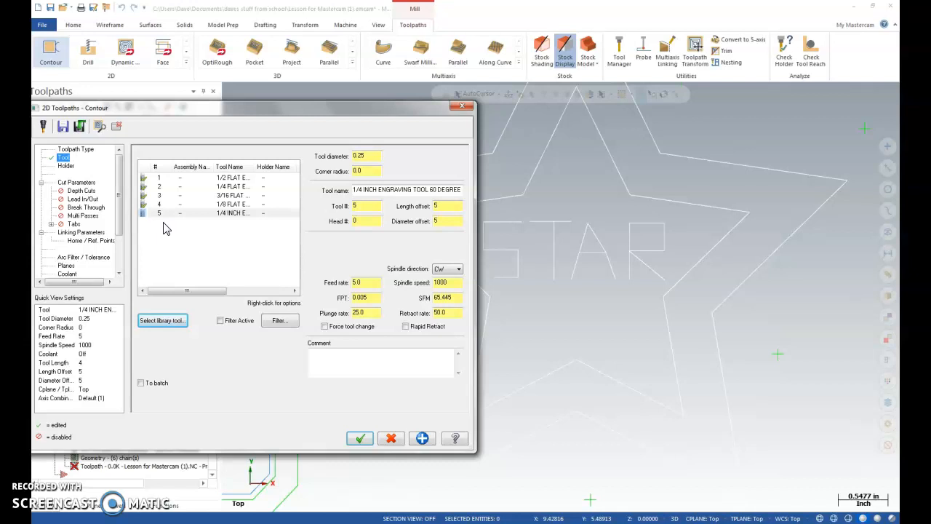
Set the compensation type to Off in the STAR contour's cut parameters.
left_click(76, 183)
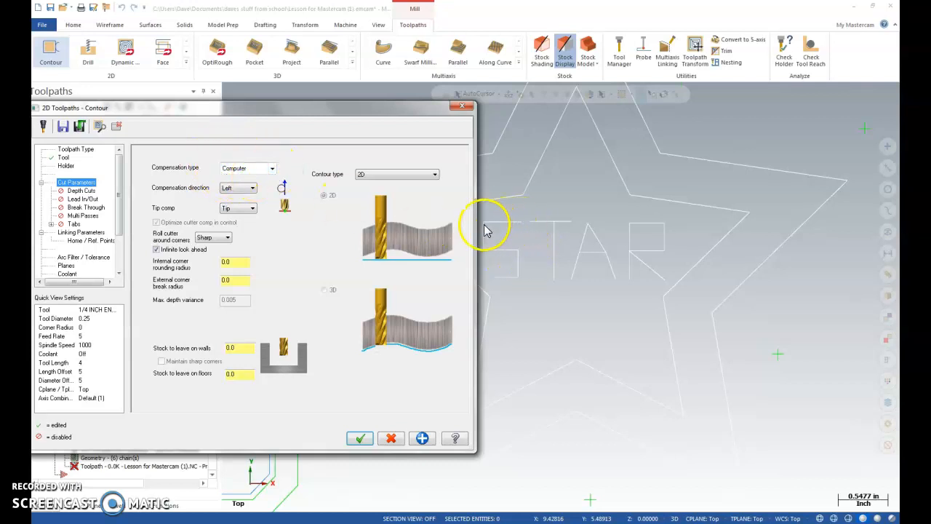
left_click(272, 168)
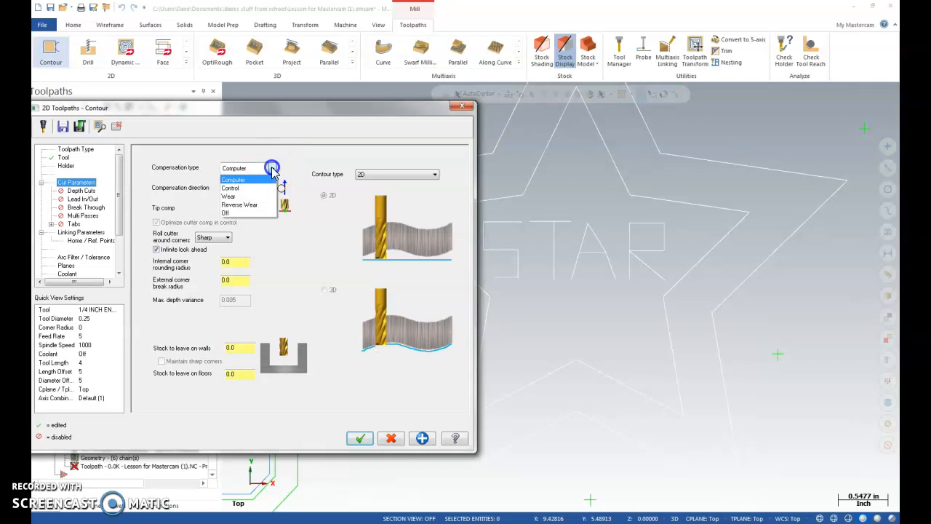
left_click(231, 212)
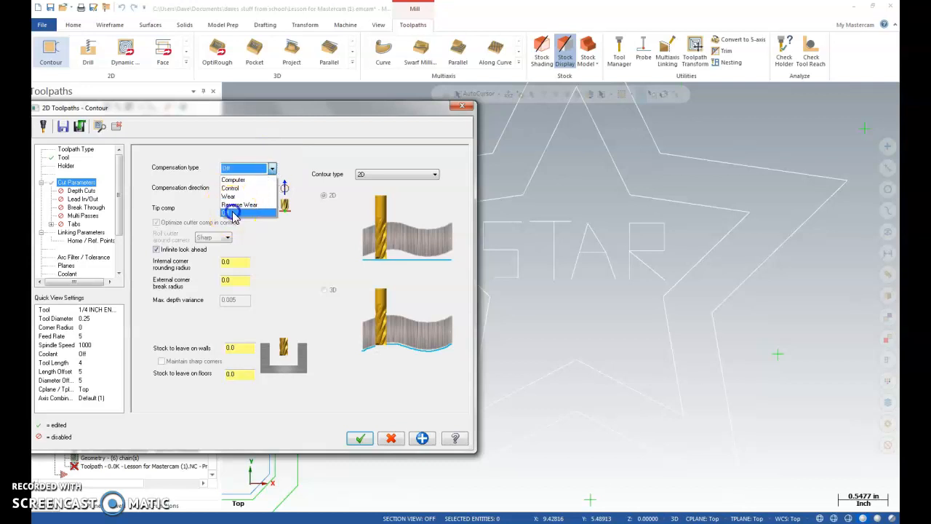
Set the STAR contour's linking depth to -0.03, accept the toolpath parameters and regenerate the selected operations.
left_click(68, 232)
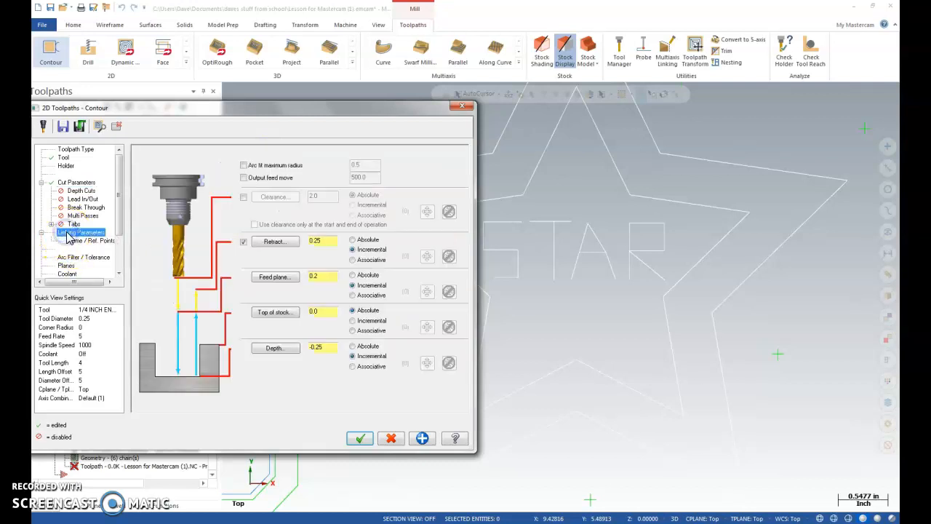
left_click(318, 347)
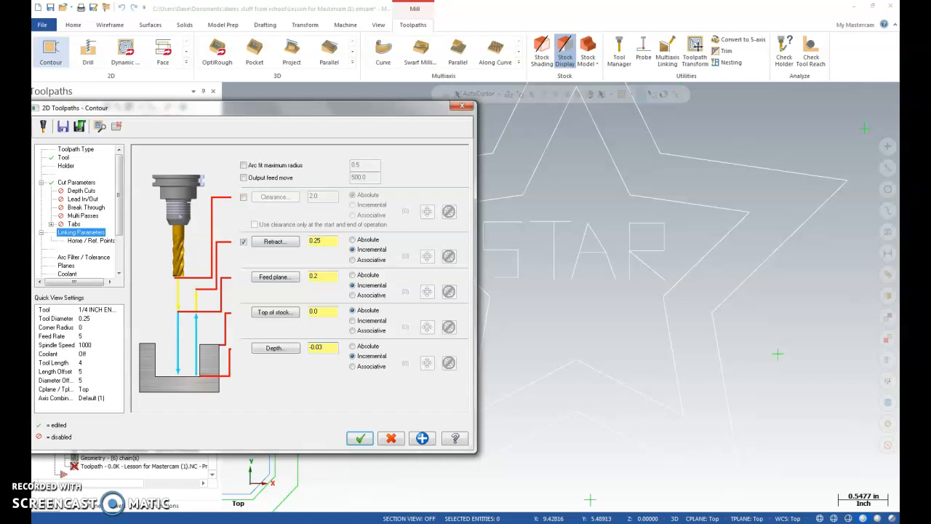
type("03")
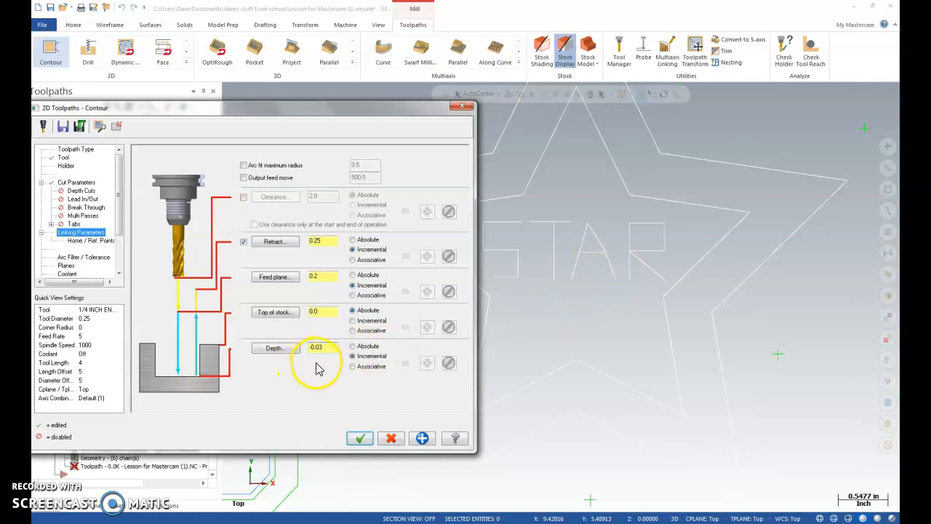
left_click(360, 441)
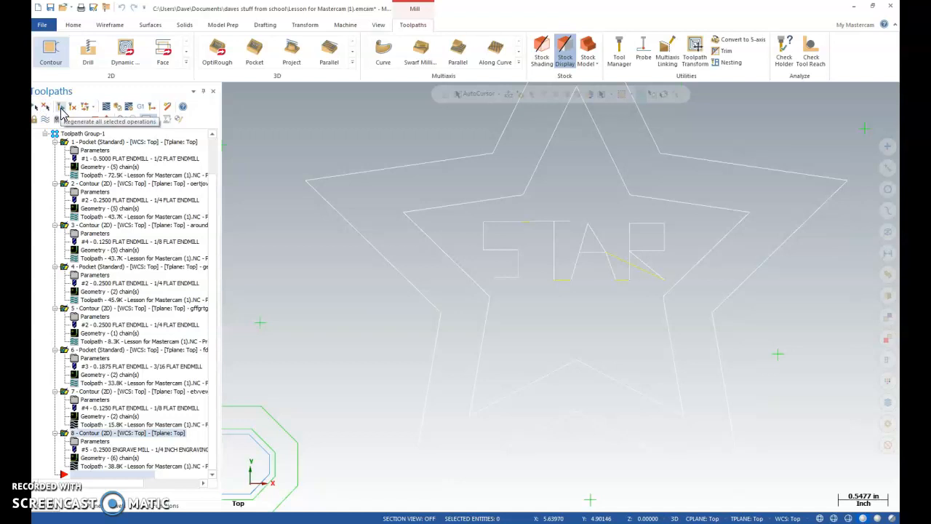
left_click(61, 108)
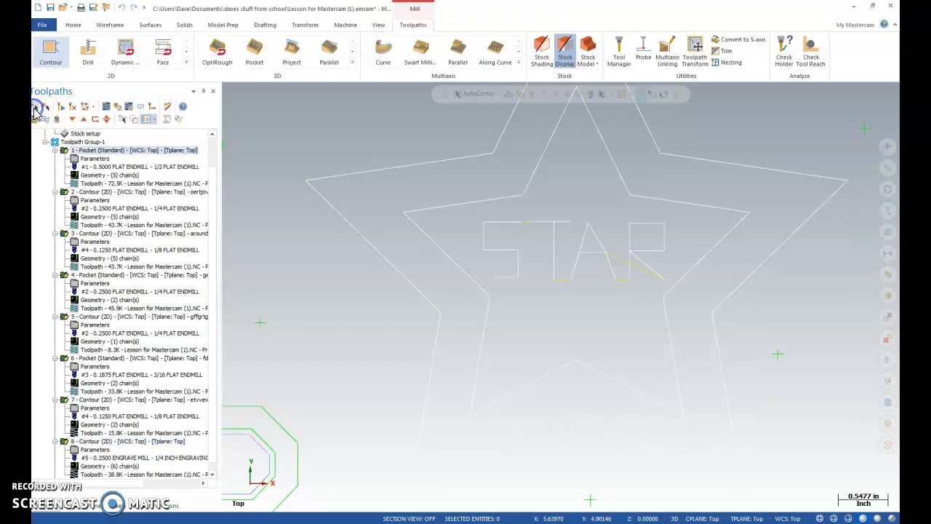
Verify all eight operations by playing the full machining simulation through to the engraving contour, and close the simulator.
left_click(117, 106)
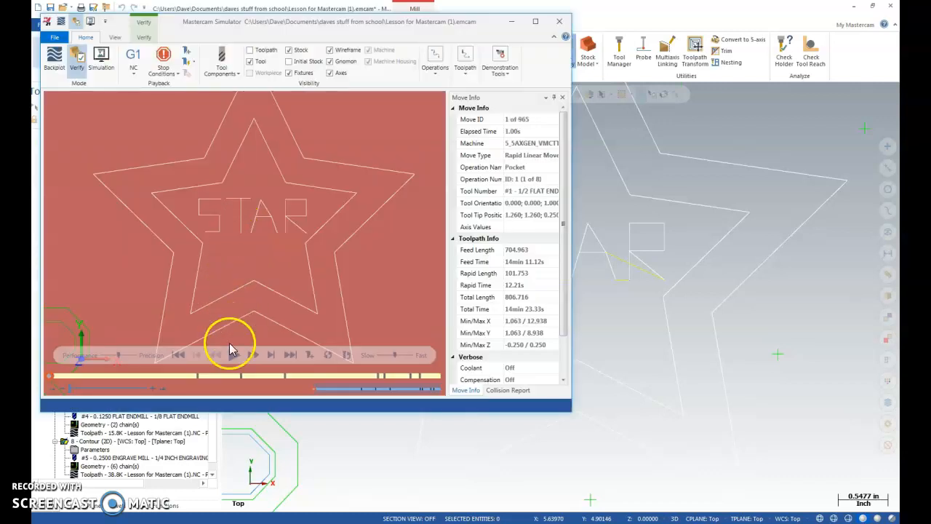
left_click(233, 355)
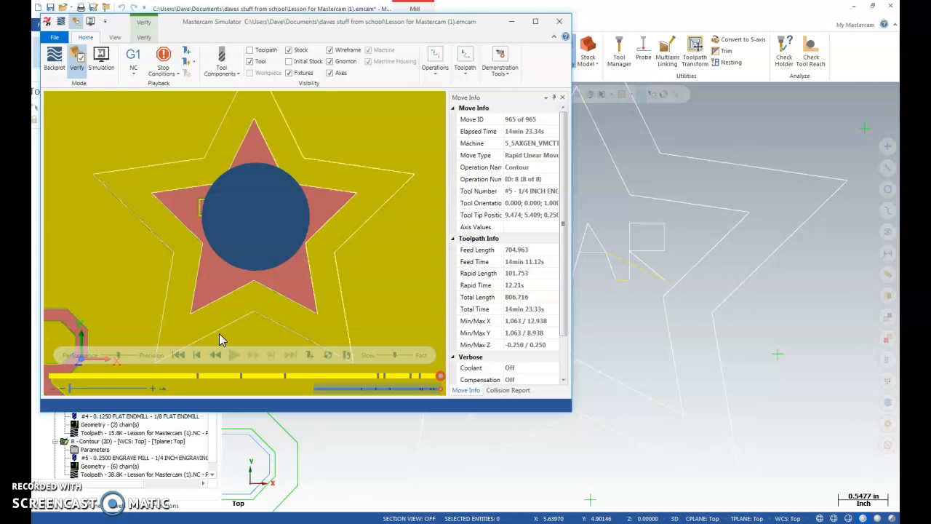
left_click(559, 26)
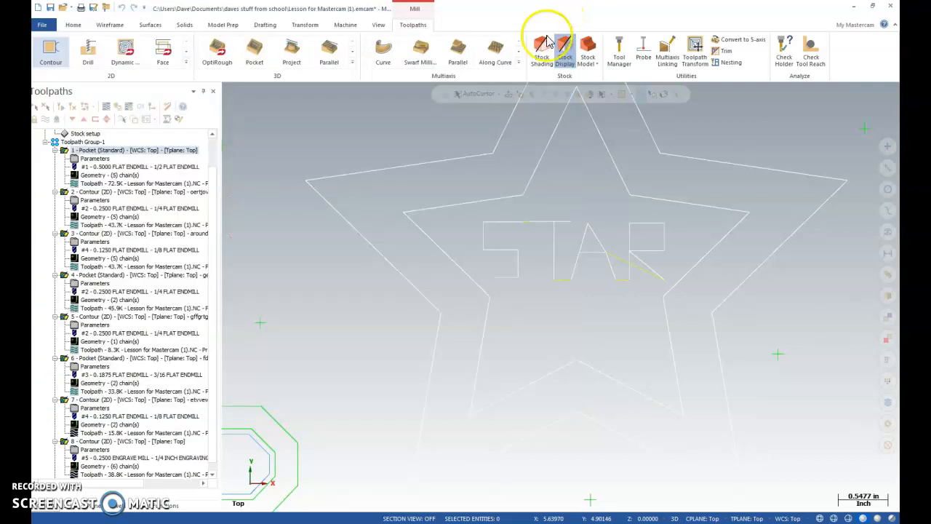